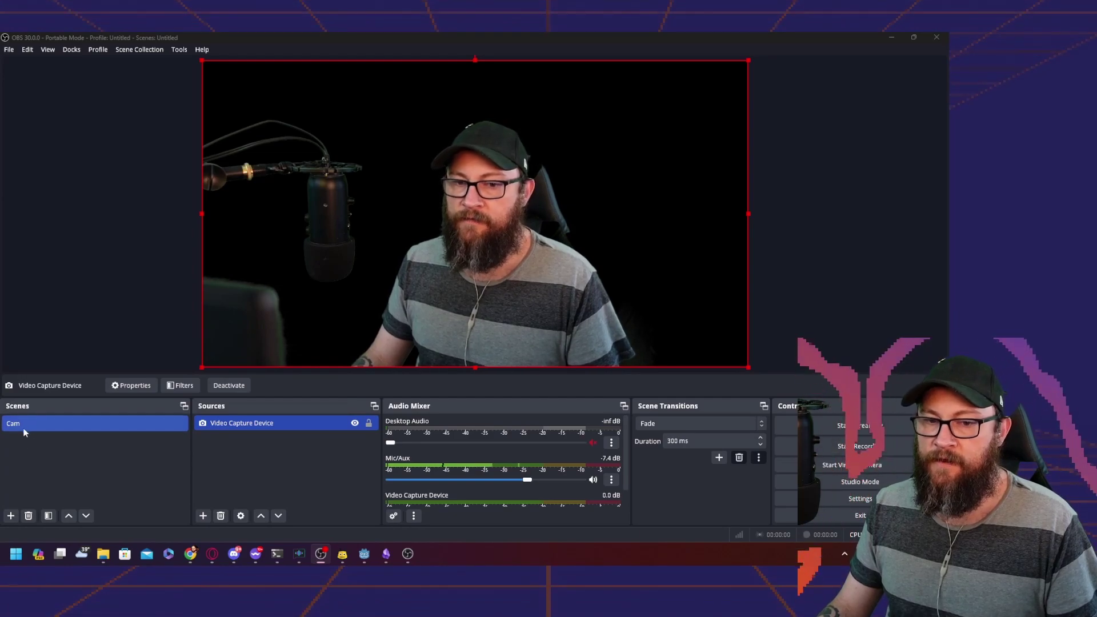
Delete the webcam's Composite Blur filter and toggle Chroma Key to preview the green screen
double_click(88, 423)
left_click(180, 385)
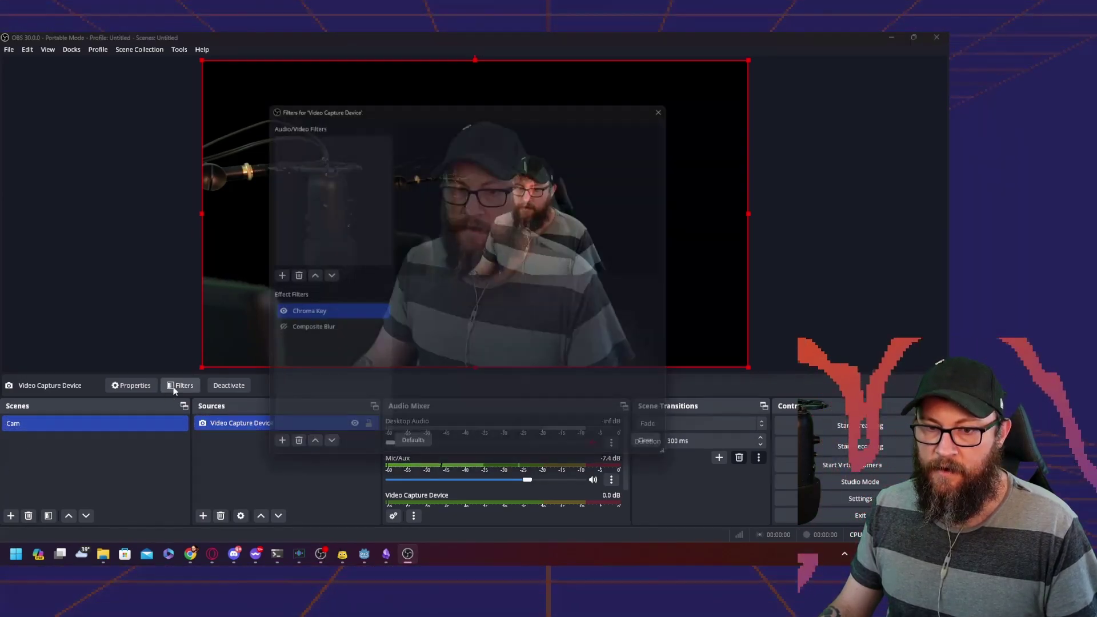
key("Down")
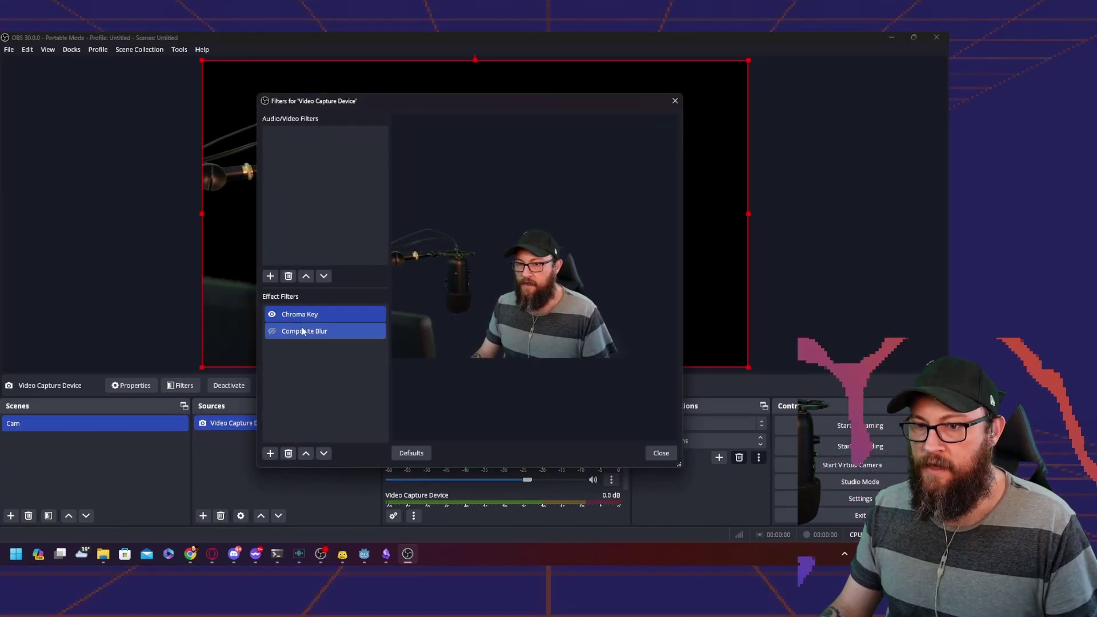
key("Delete")
left_click(273, 314)
left_click(273, 314)
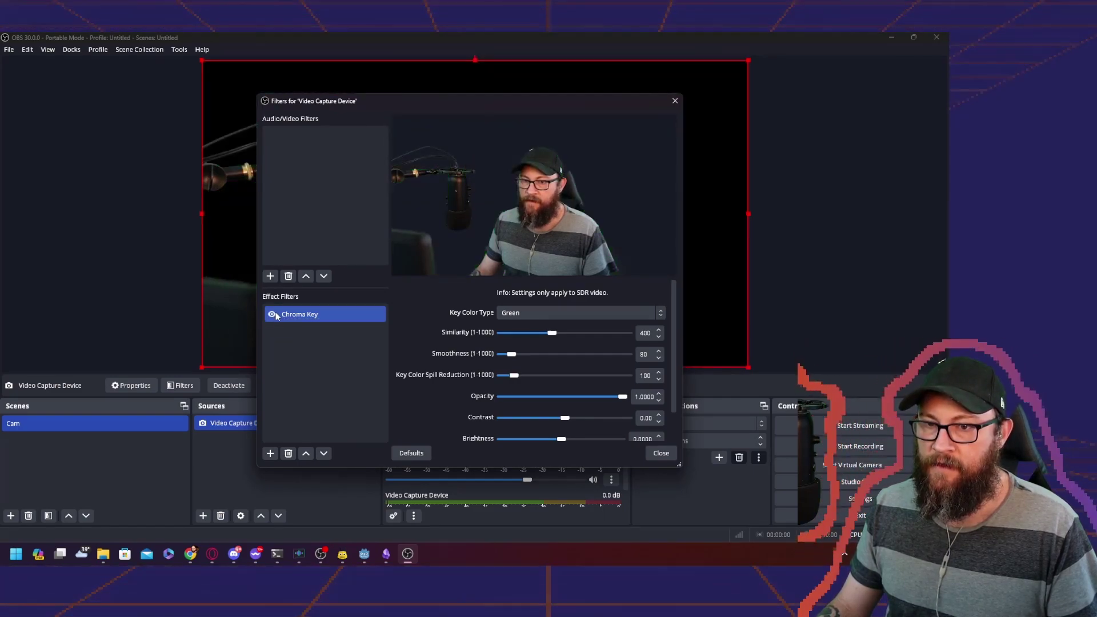
left_click(274, 313)
Add an NVIDIA Background Removal filter in Quality mode, left disabled, with Chroma Key re-enabled
left_click(271, 454)
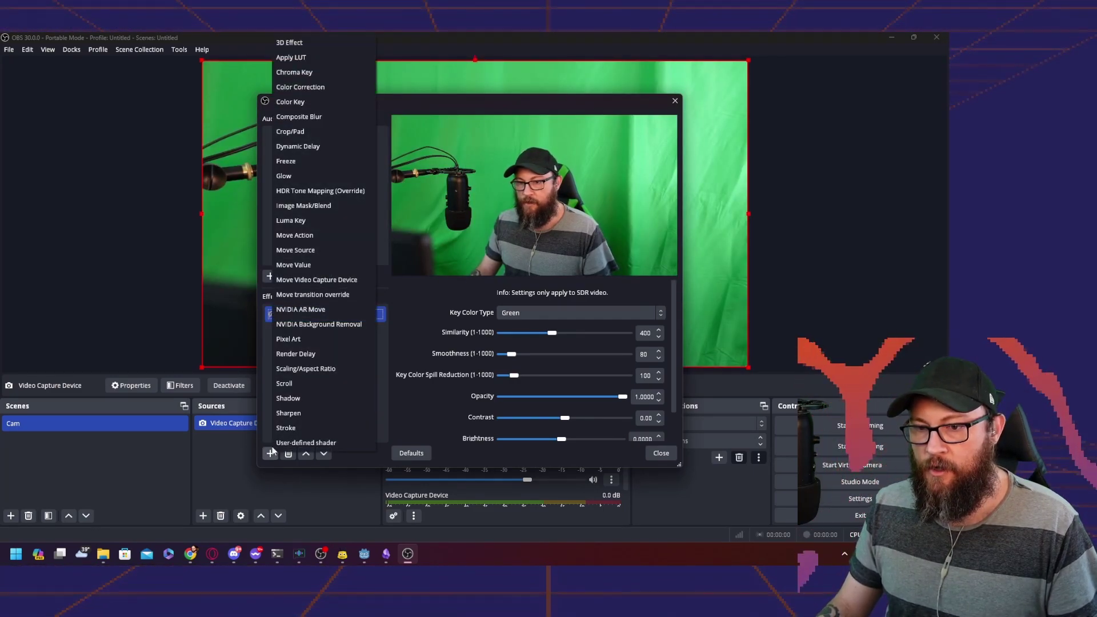
left_click(310, 323)
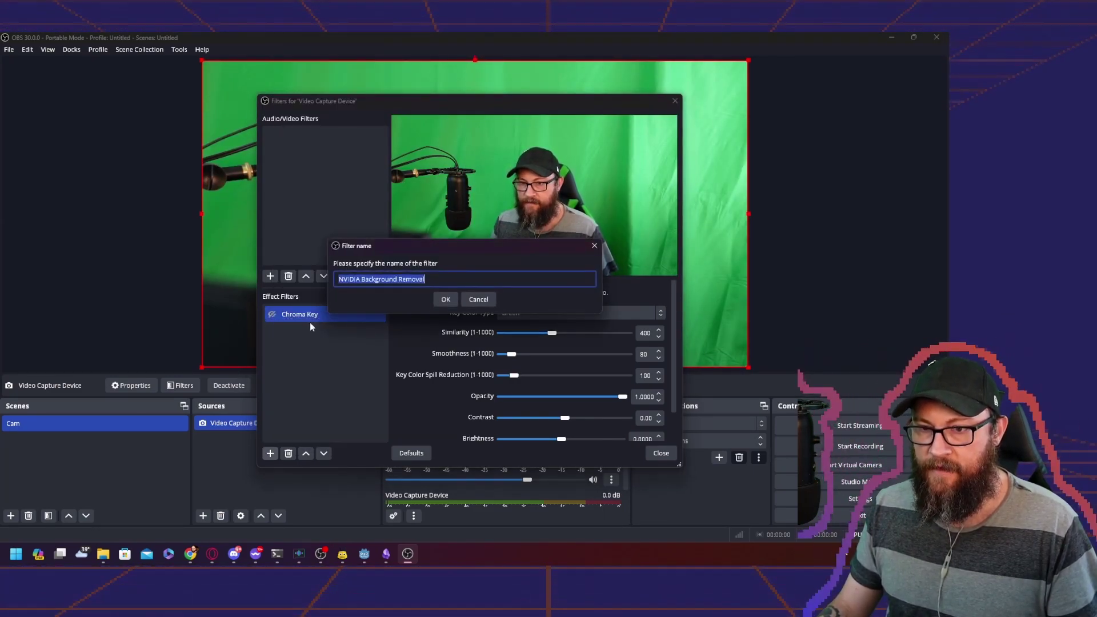
left_click(441, 298)
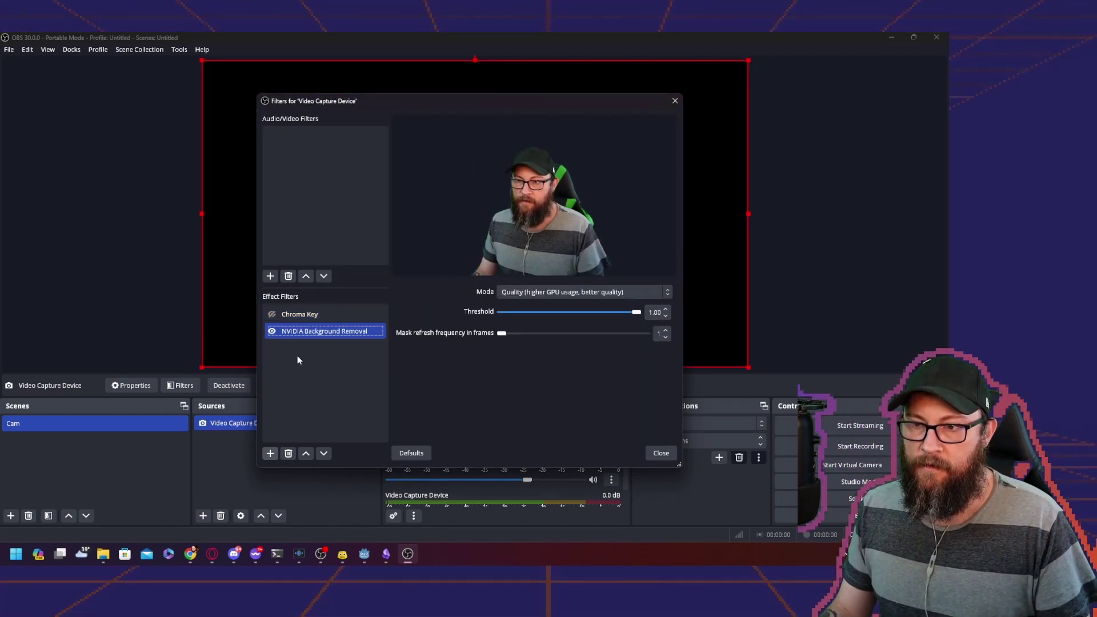
left_click(618, 295)
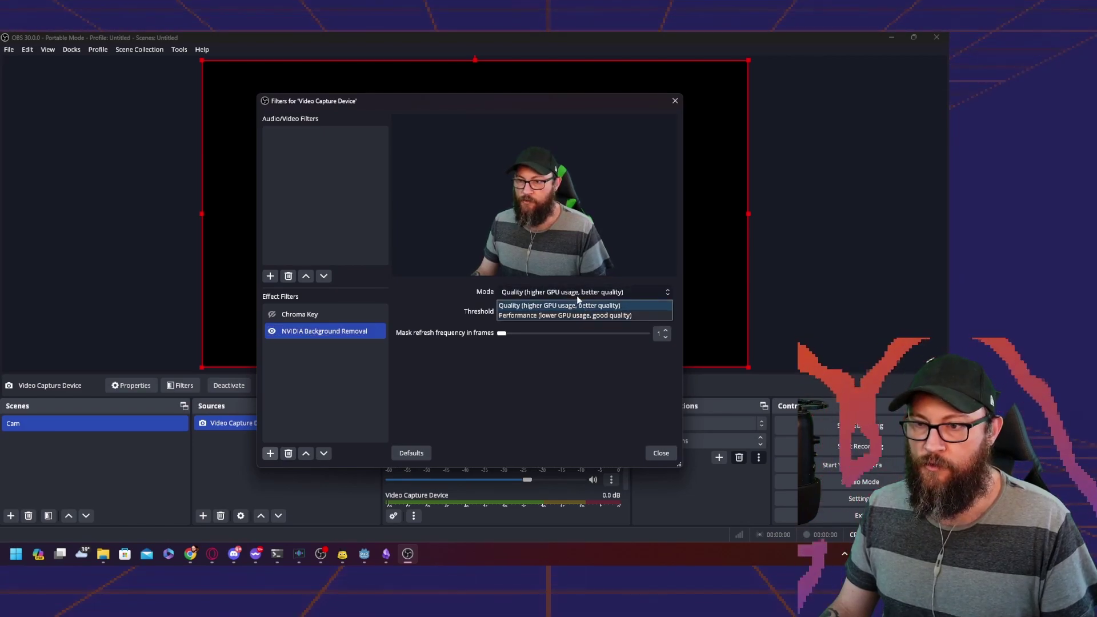
left_click(559, 305)
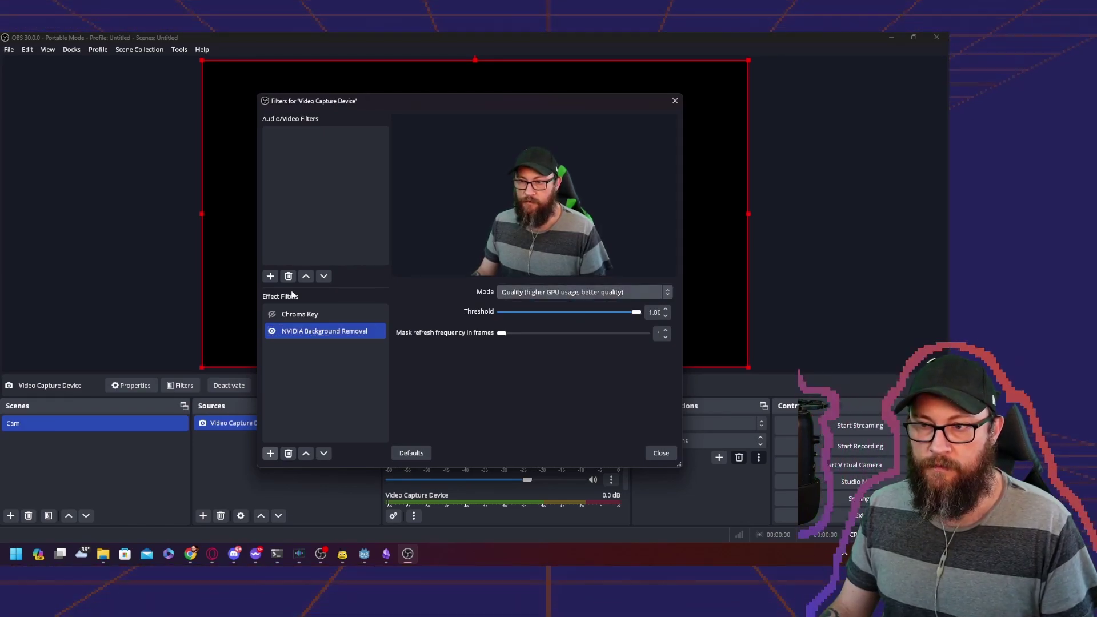
left_click(273, 332)
left_click(272, 314)
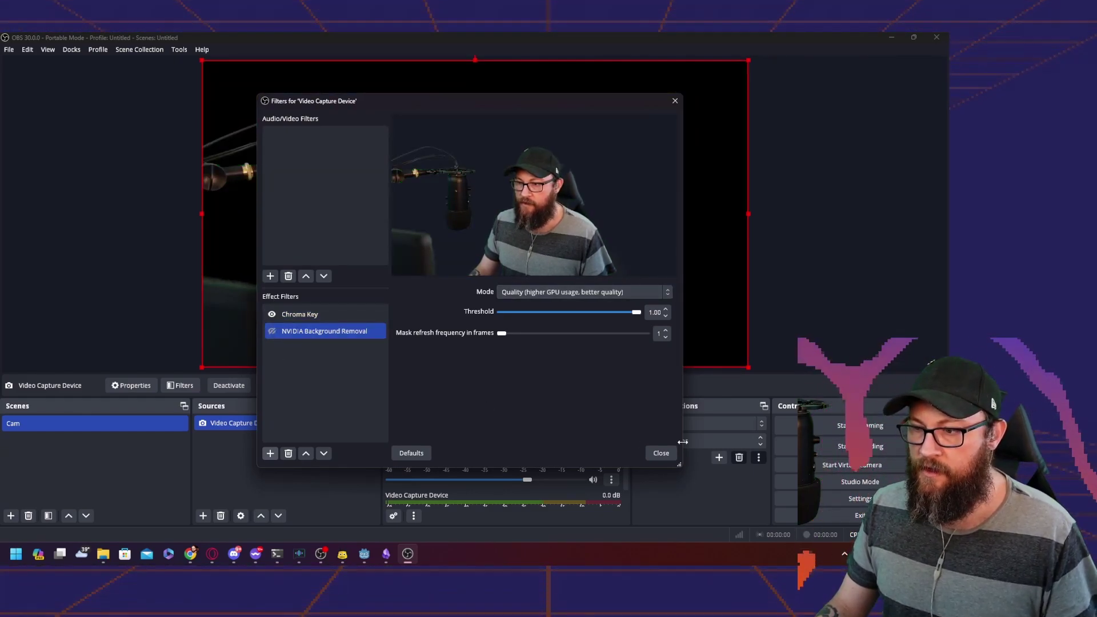
left_click(662, 453)
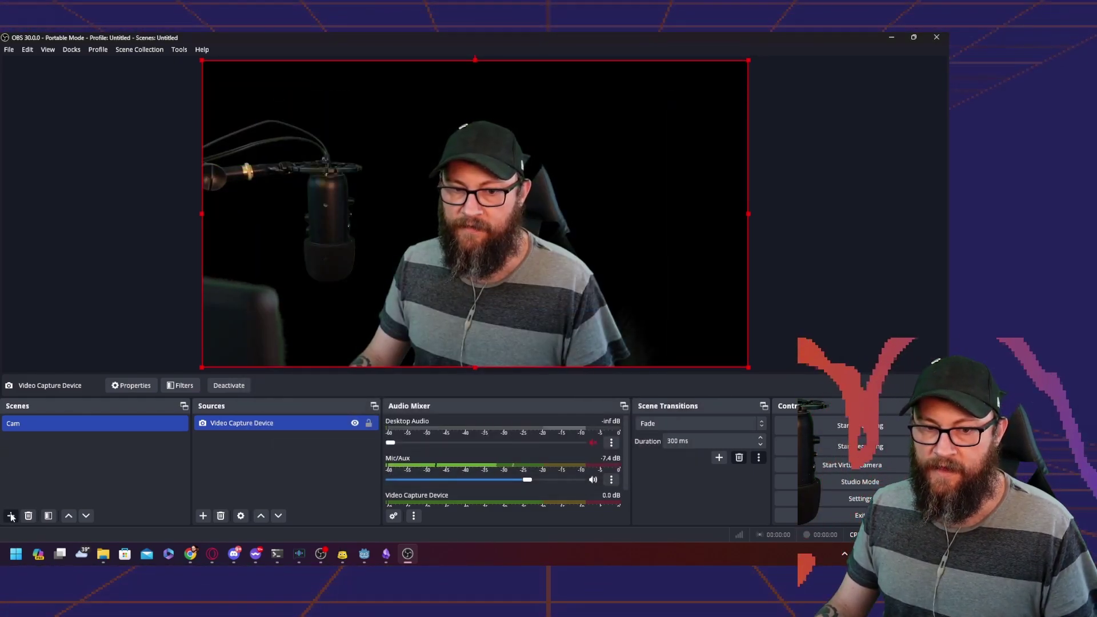
Create a scene named 'Stroke' containing a new Stroke source called 'Stroke Source'
left_click(11, 516)
type("Stroke")
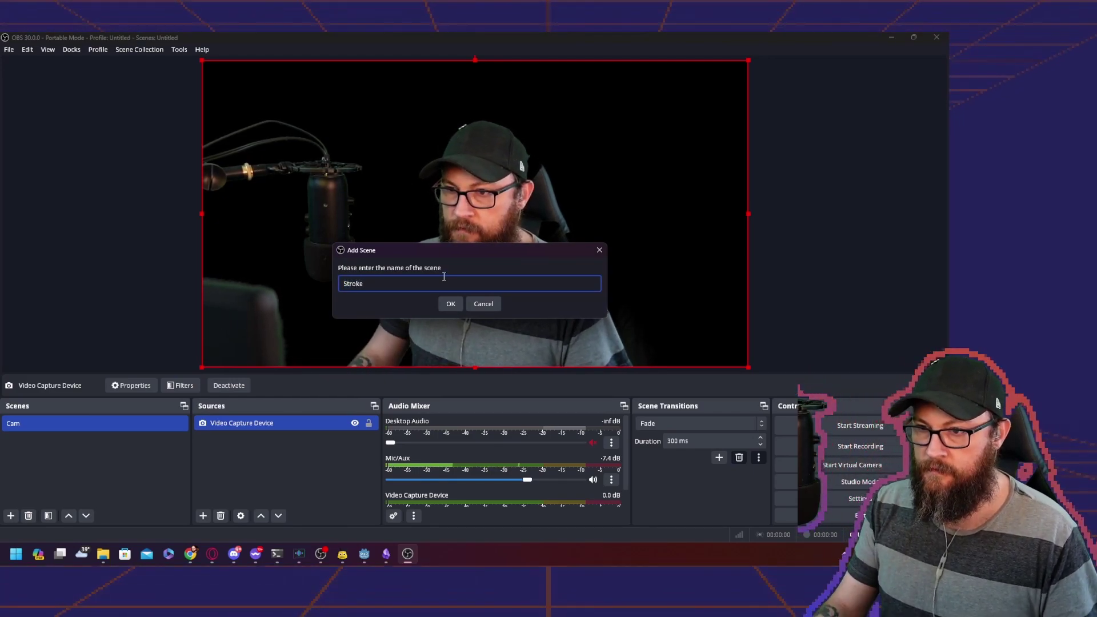
key("Return")
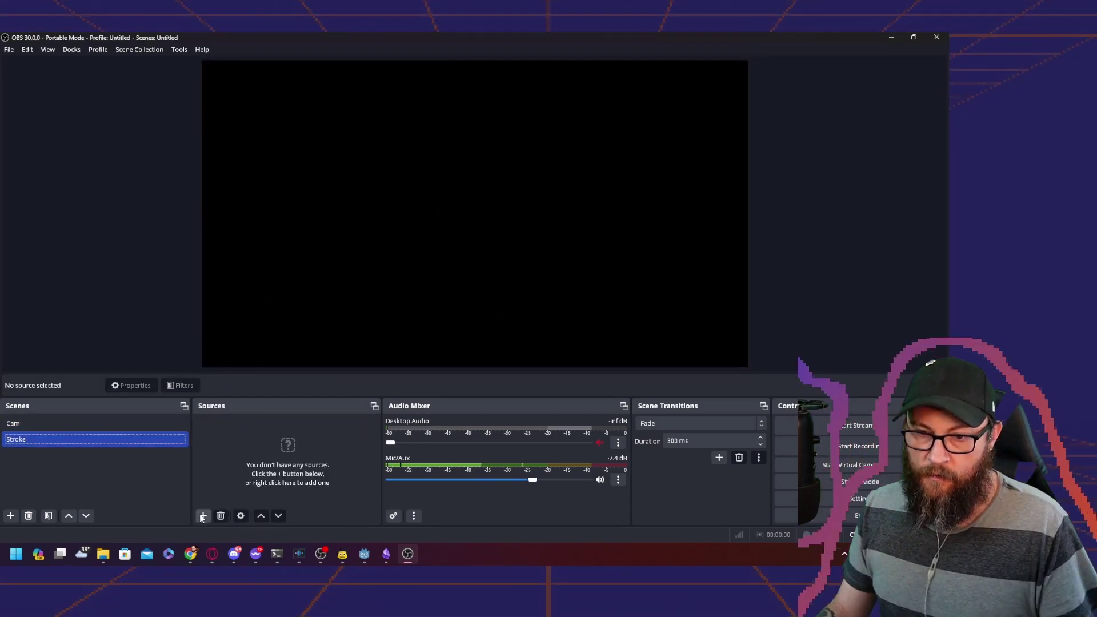
left_click(202, 516)
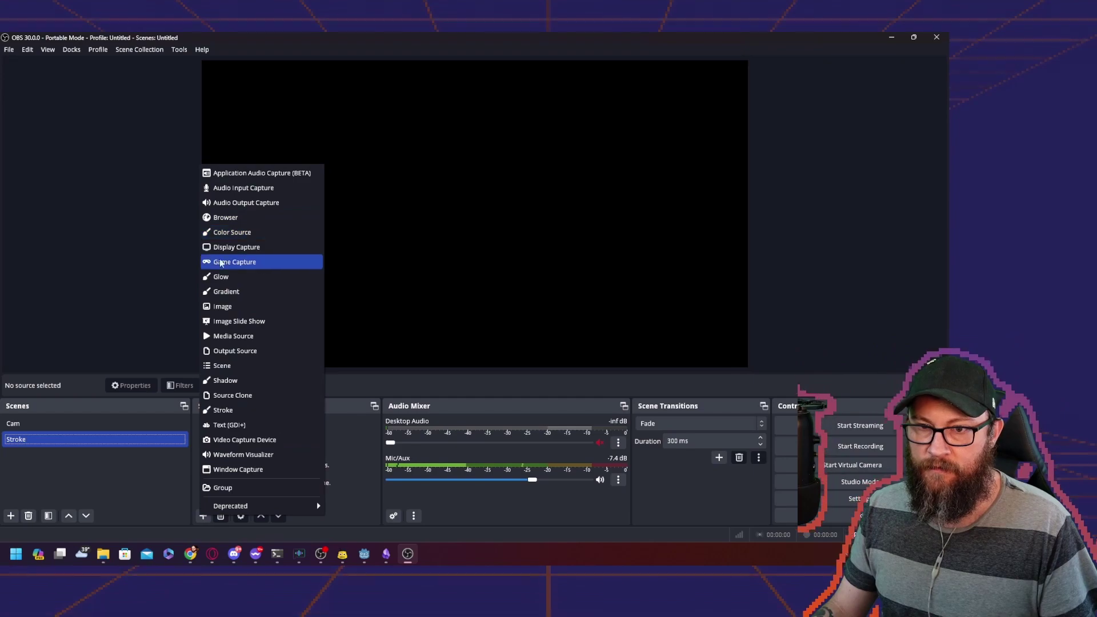
left_click(238, 410)
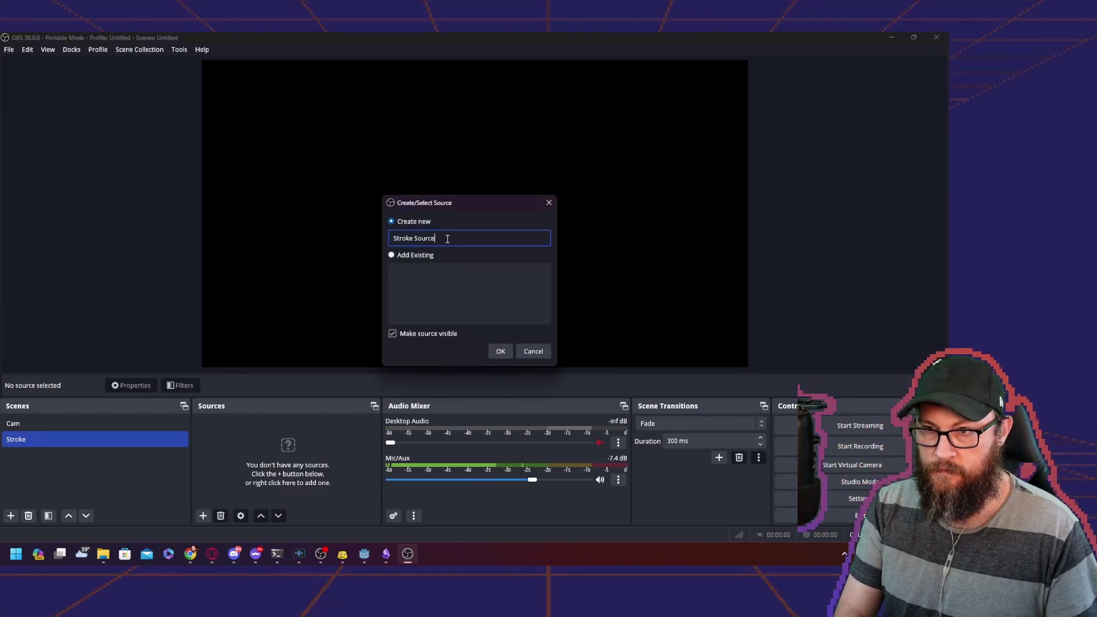
type("Stroke Source")
key("Return")
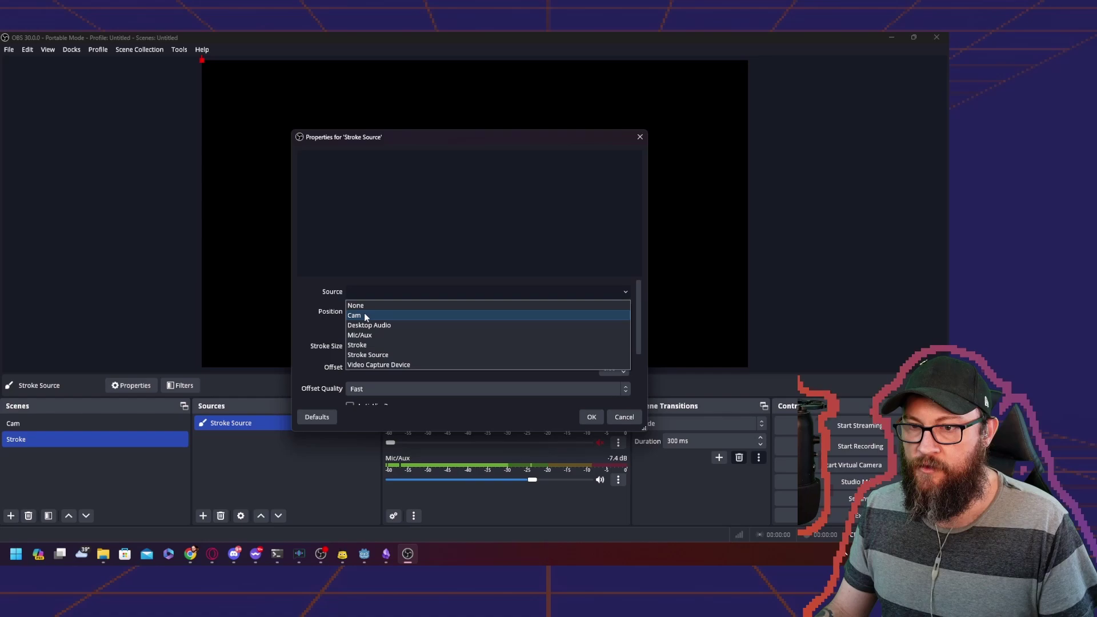
Make Stroke Source outline Cam with Infill Zero Offset off, outer position, stroke size 16
left_click(366, 316)
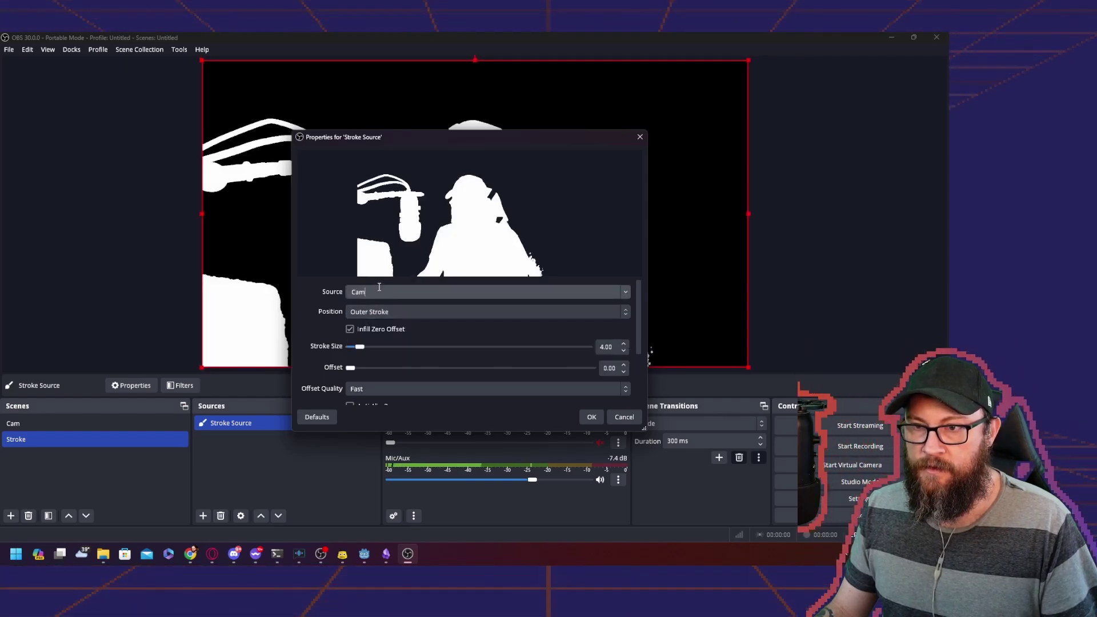
left_click(350, 329)
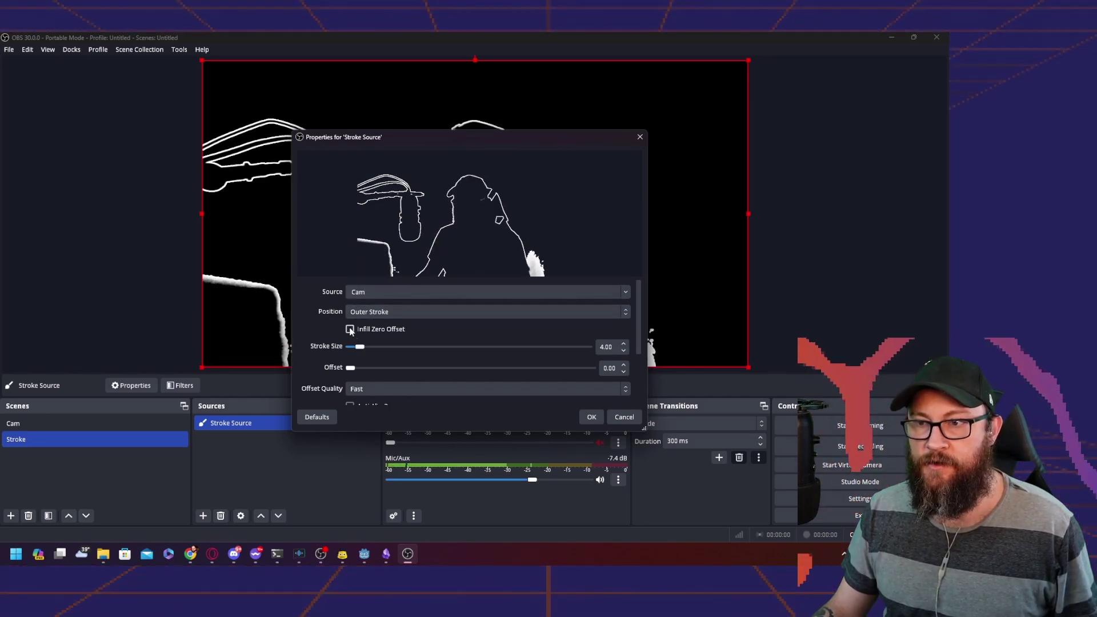
left_click(385, 311)
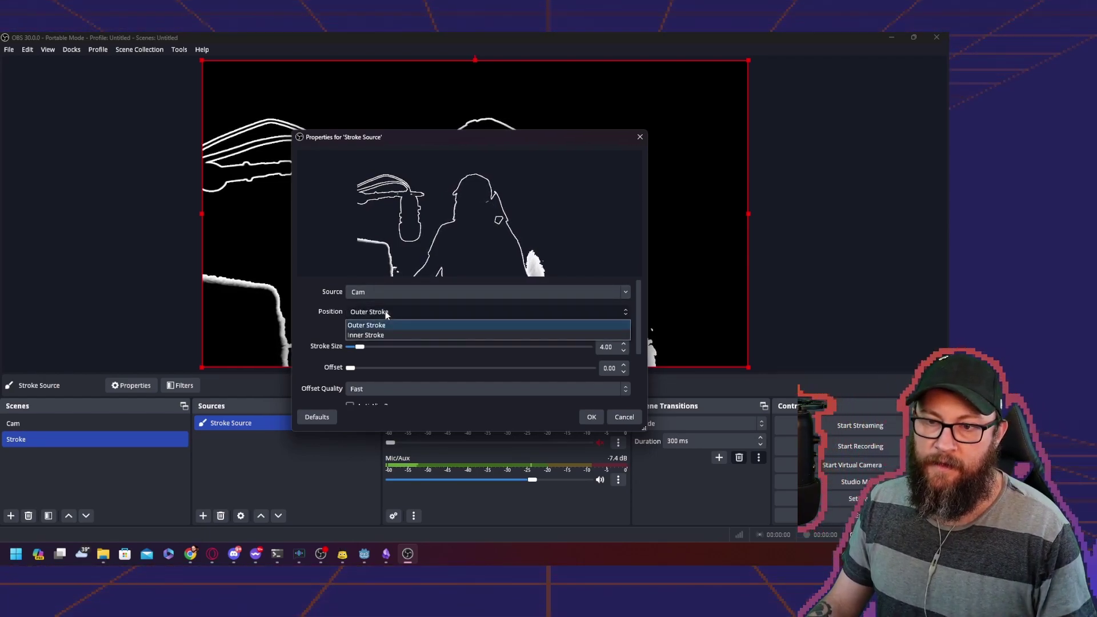
left_click(391, 312)
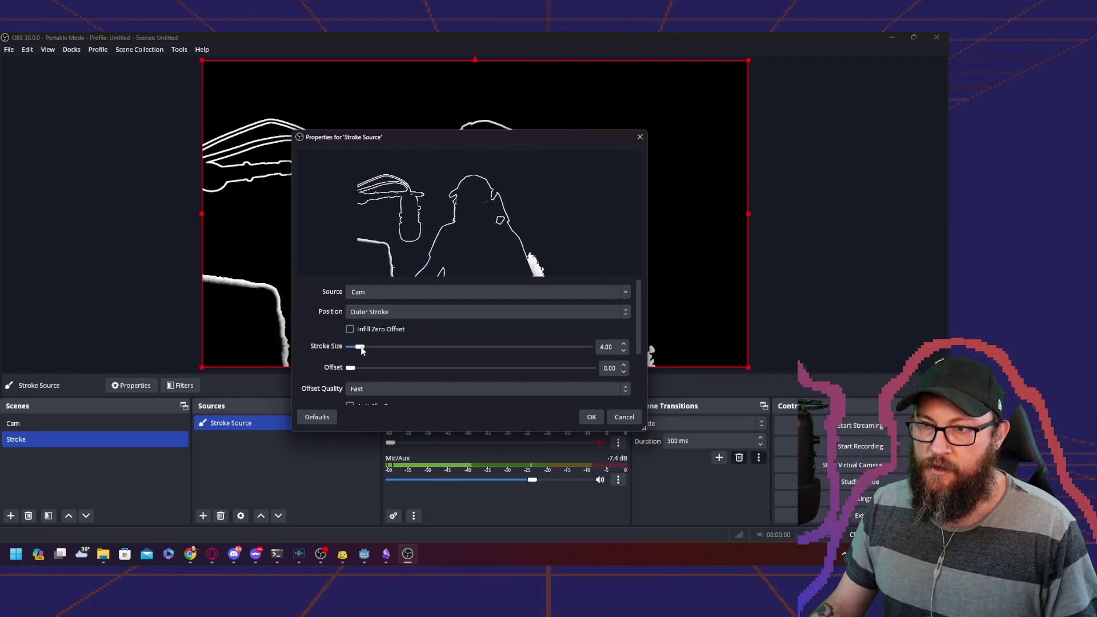
mouse_move(360, 347)
left_mouse_down()
mouse_move(567, 369)
mouse_move(354, 378)
left_mouse_up()
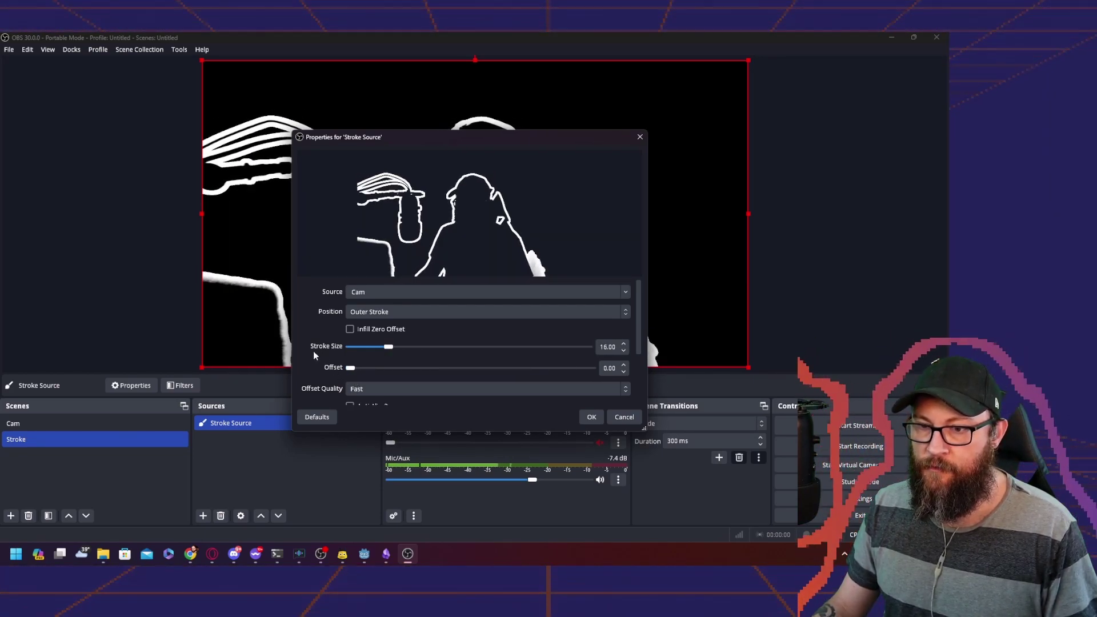
scroll(313, 351, "down", 1)
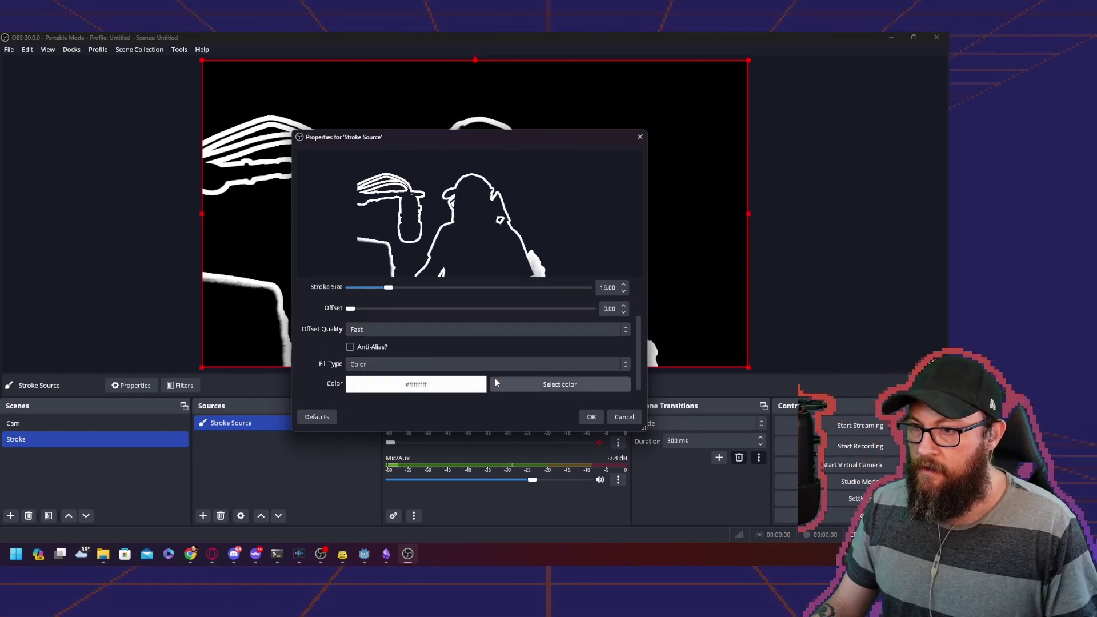
left_click(592, 416)
Compare the Cam and Stroke scenes, cancel adding a scene source to Cam, and return to Cam
left_click(21, 424)
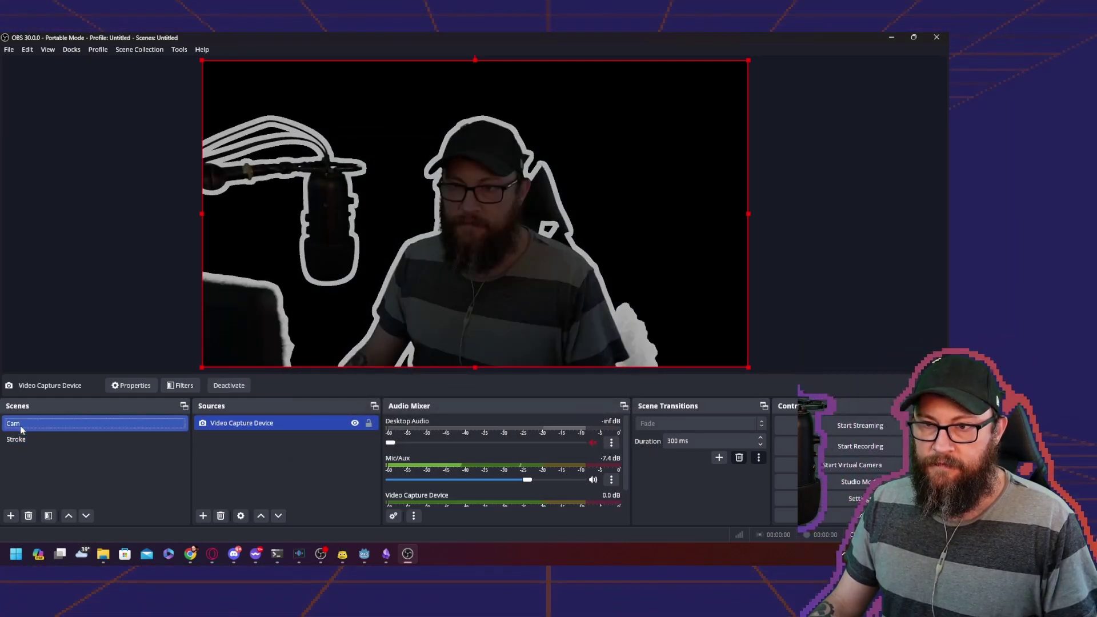
left_click(33, 438)
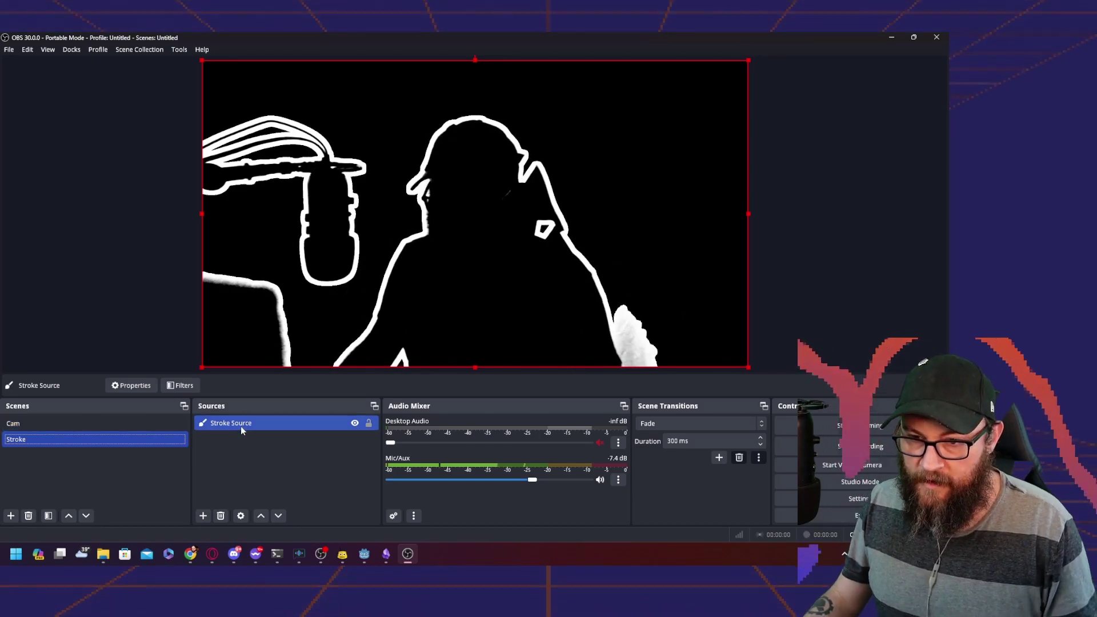
left_click(34, 424)
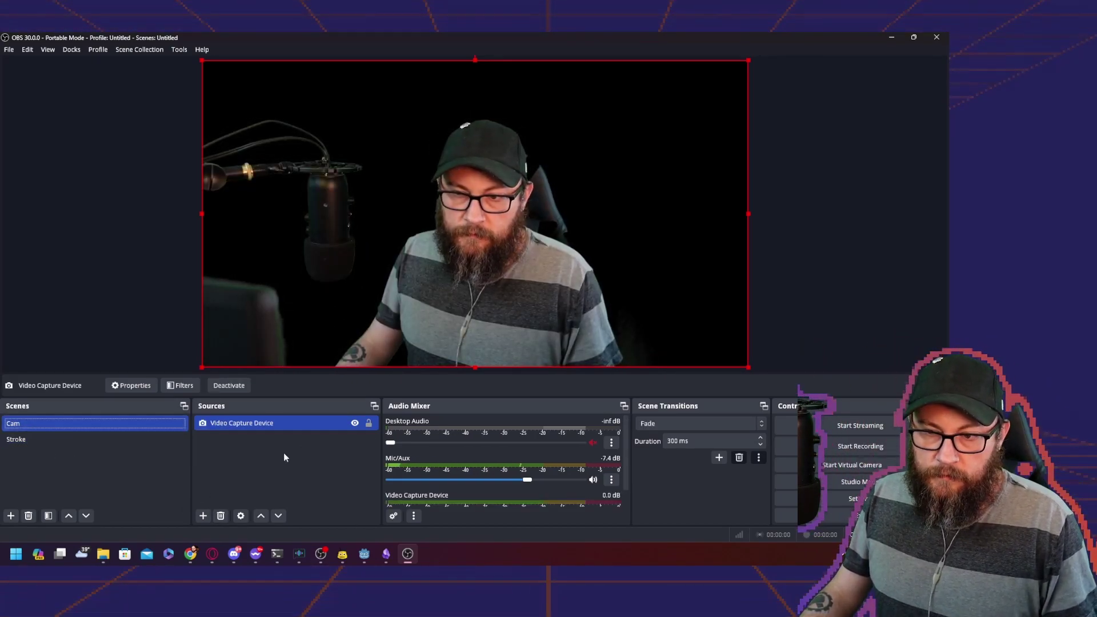
left_click(203, 515)
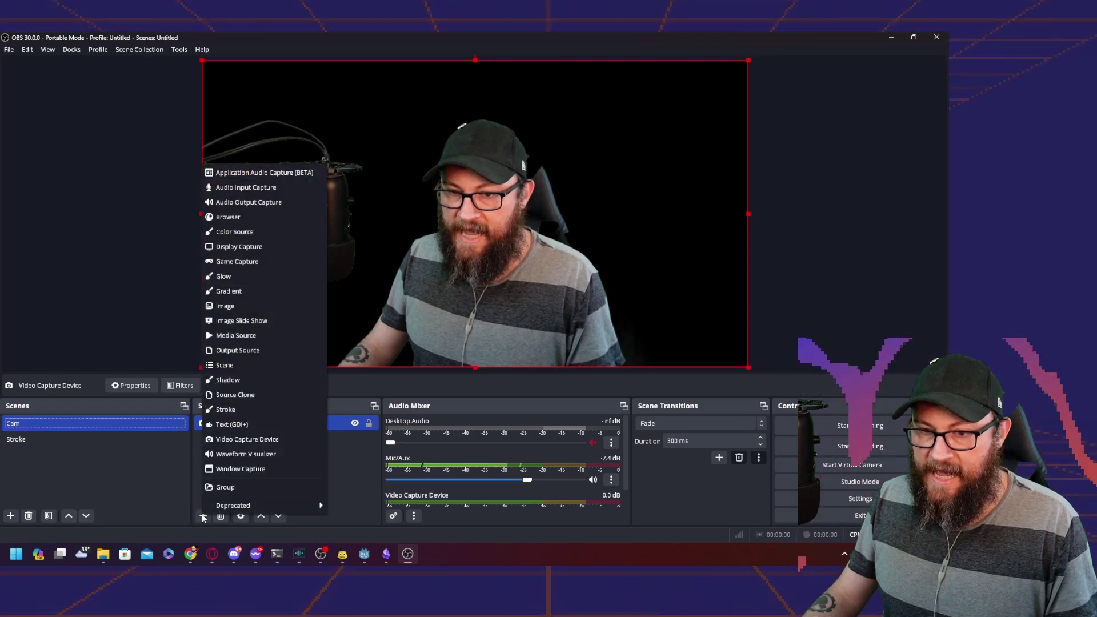
left_click(232, 369)
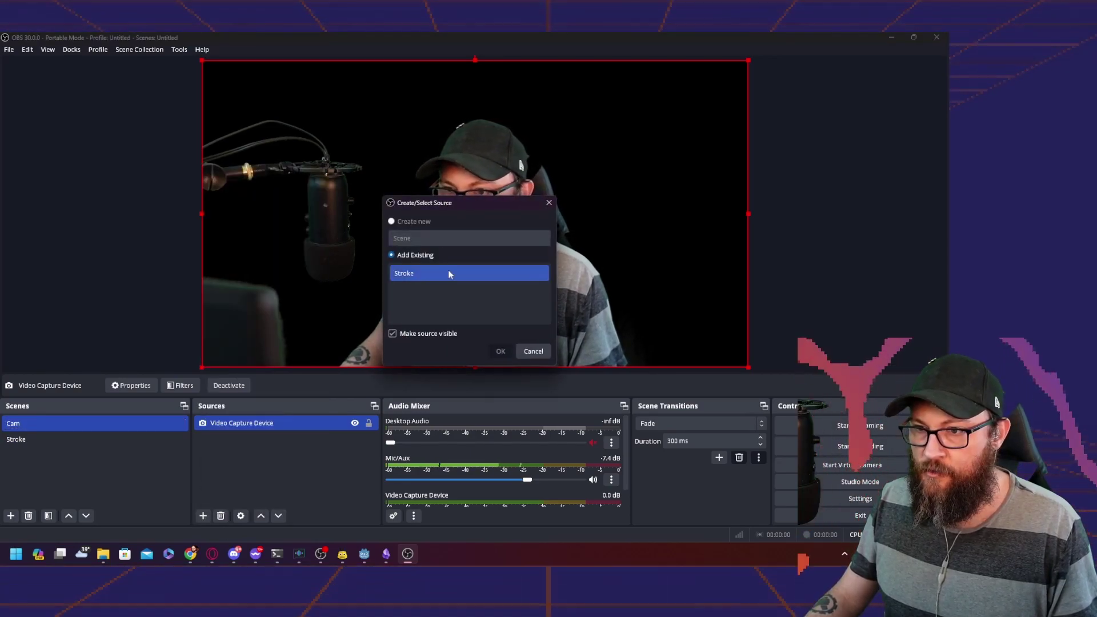
left_click(501, 351)
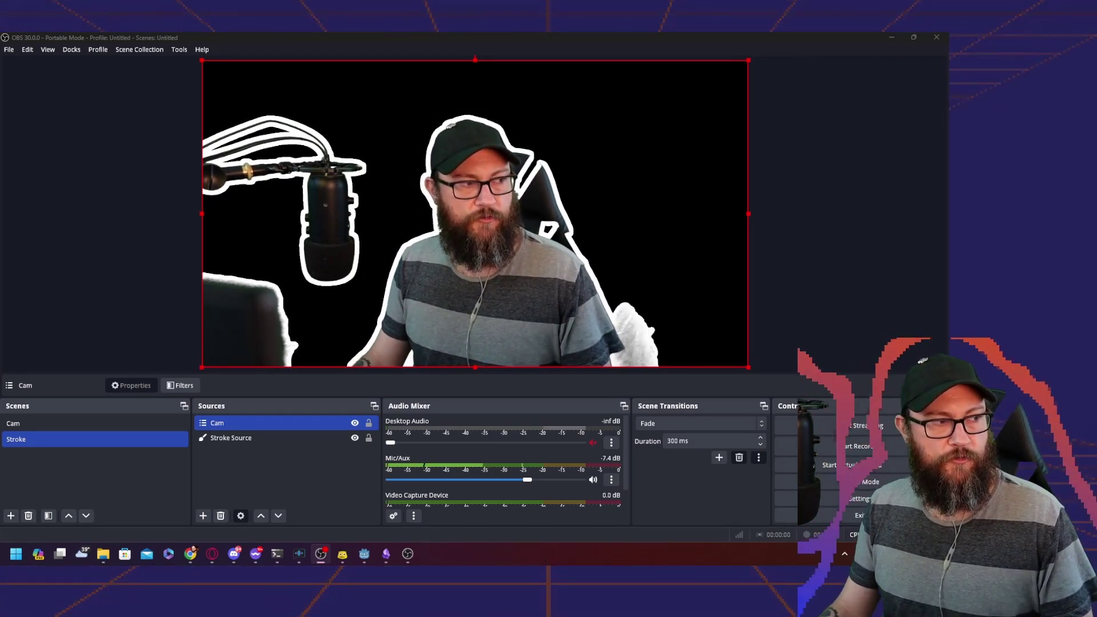
left_click(236, 439, "ctrl")
left_click(236, 438, "ctrl")
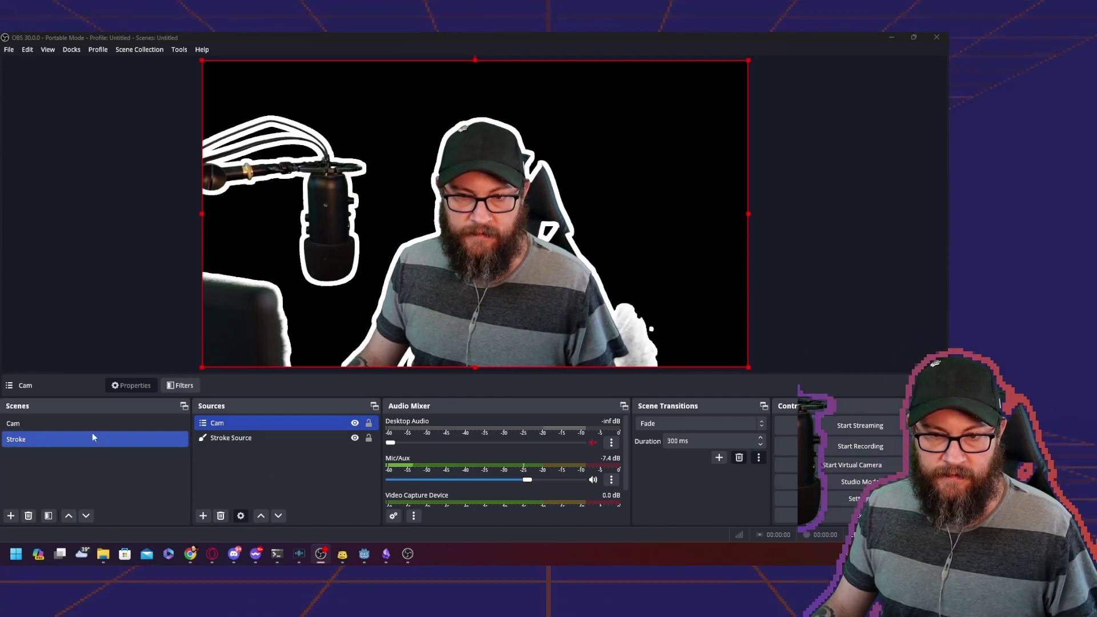
left_click(25, 425)
Create a scene named 'Composite Scene' and add the existing Cam scene to it
left_click(21, 441)
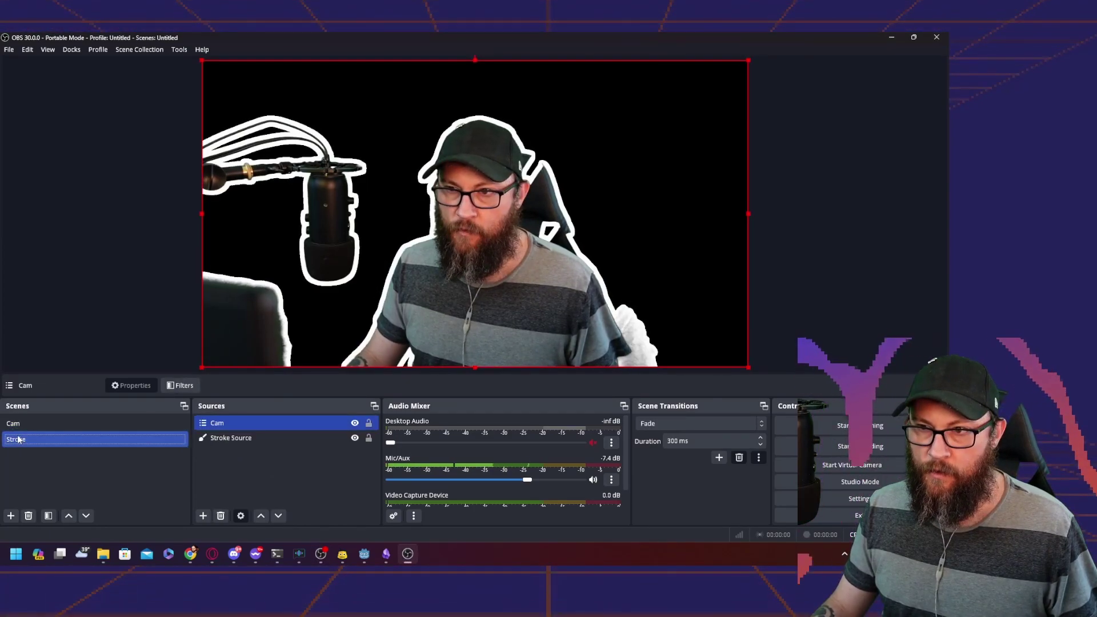
left_click(10, 516)
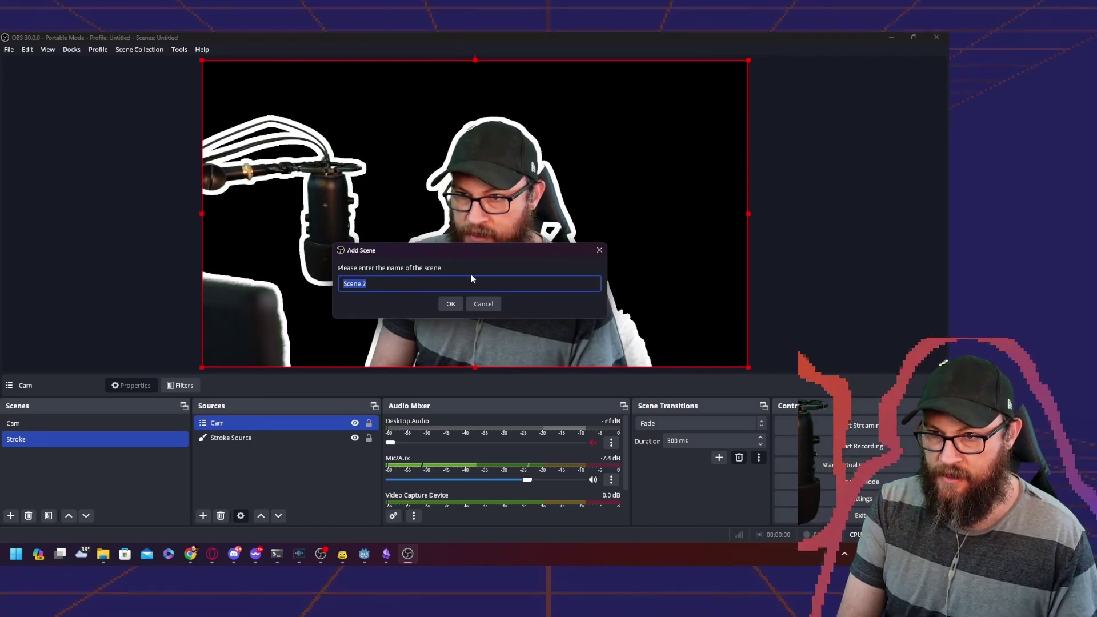
type("Composit")
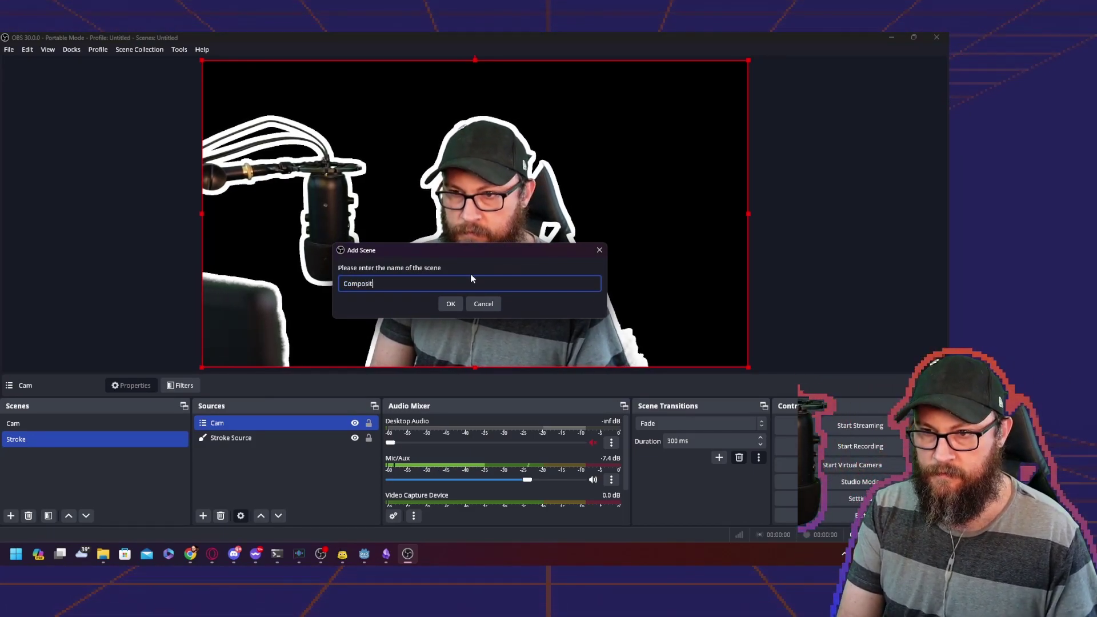
type("e Scene")
key("Return")
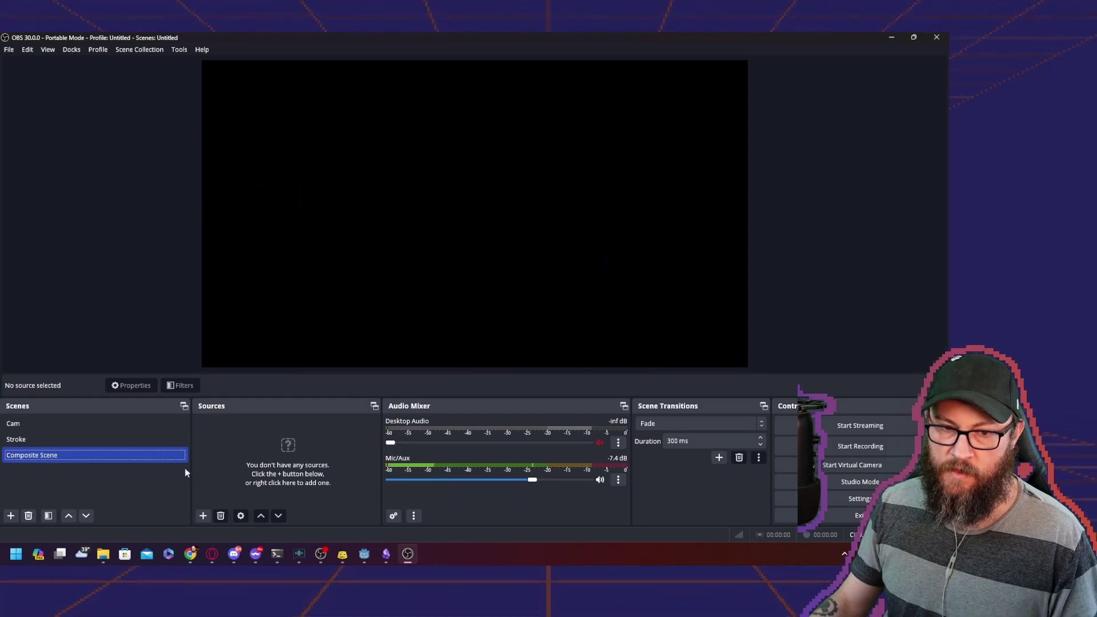
left_click(203, 516)
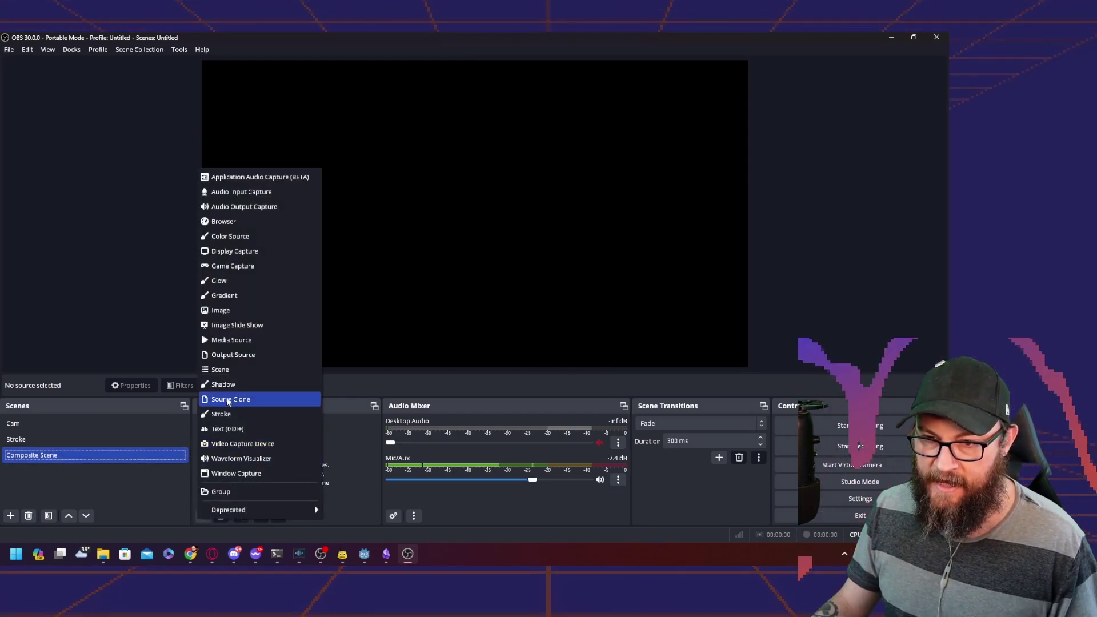
left_click(227, 371)
left_click(457, 272)
left_click(496, 351)
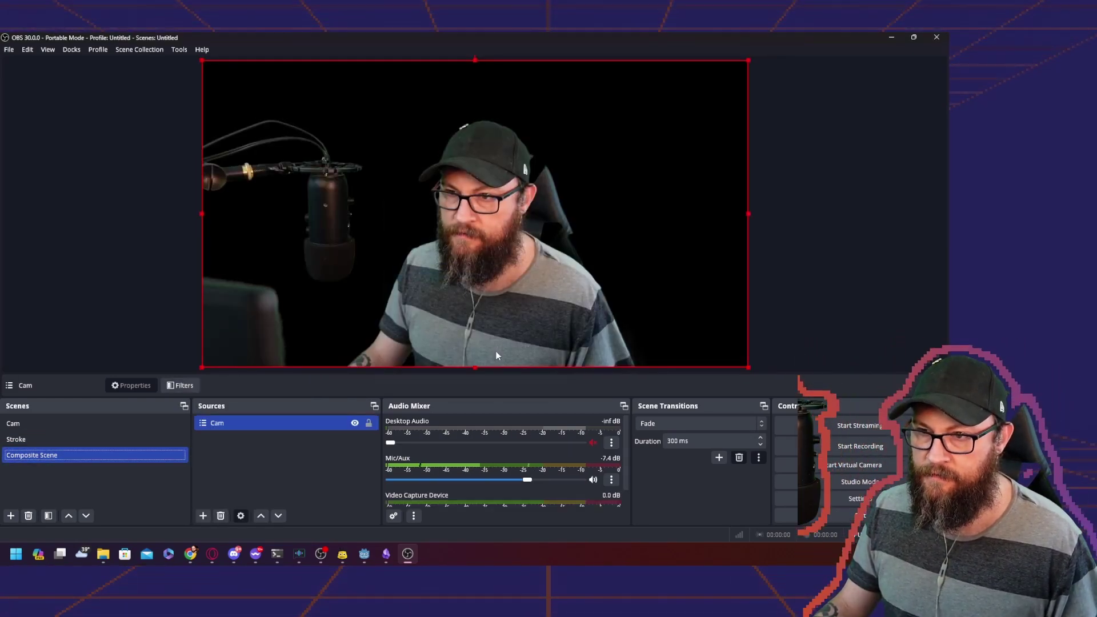
Add the existing Stroke scene above Cam in Composite Scene
left_click(204, 516)
left_click(227, 365)
left_click(403, 289)
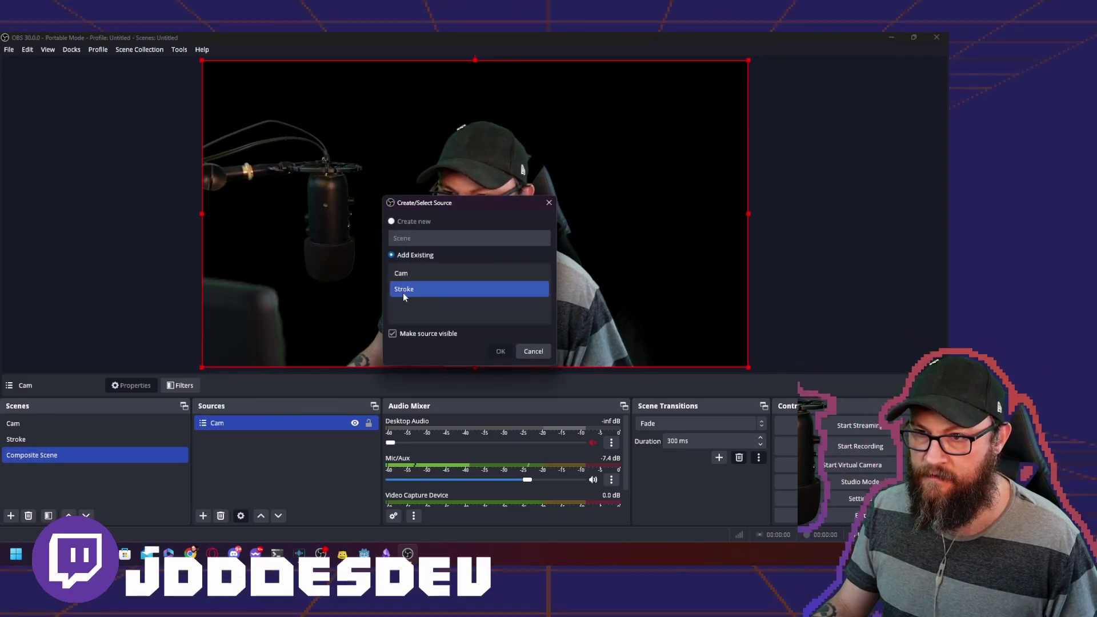
left_click(501, 350)
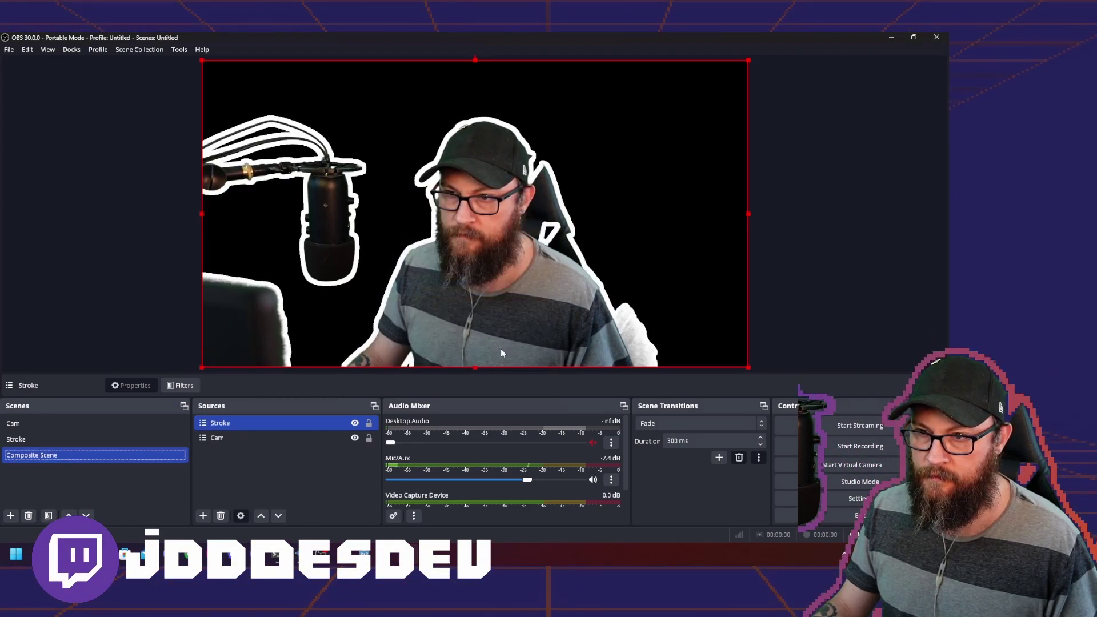
left_click(16, 440)
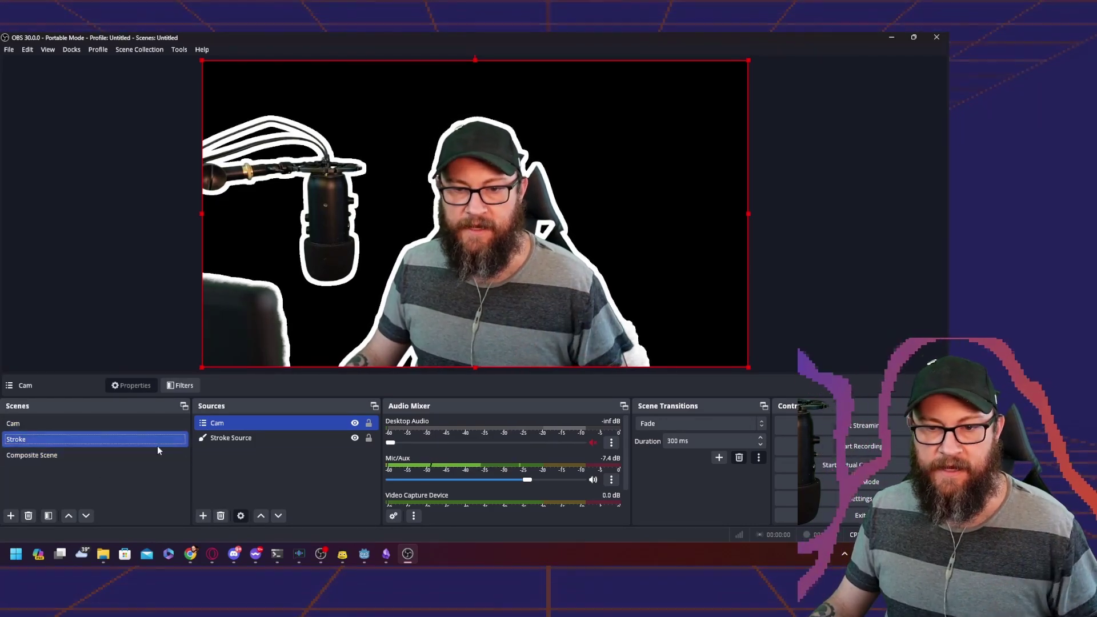
Delete Cam from the Stroke scene, crop the Cam webcam inward from the left, and view Composite Scene
key("Delete")
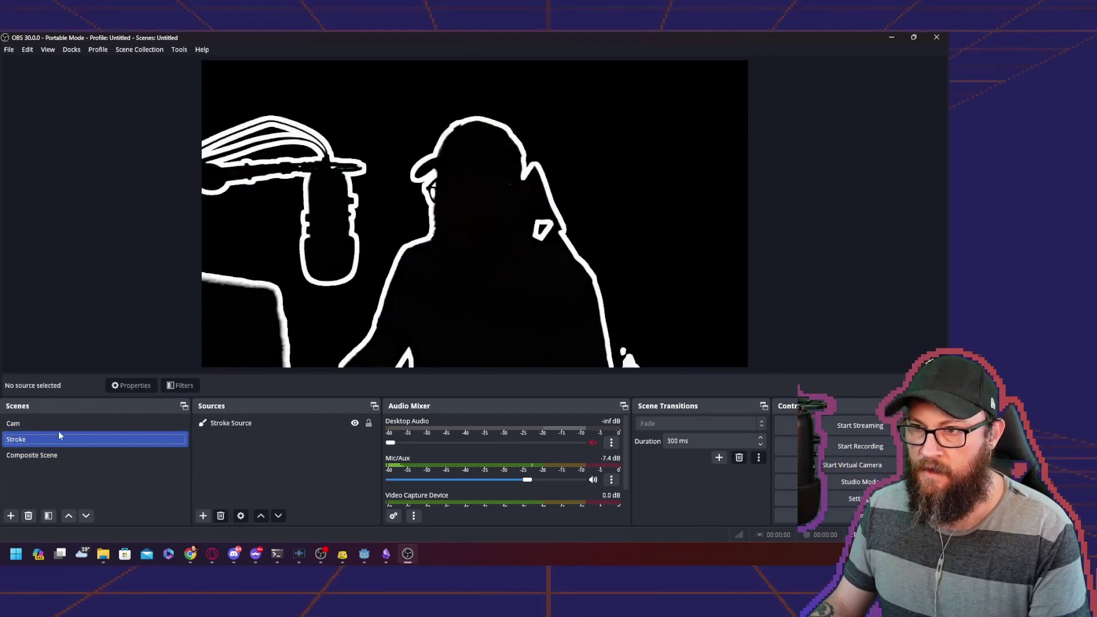
left_click(57, 424)
left_click(235, 423)
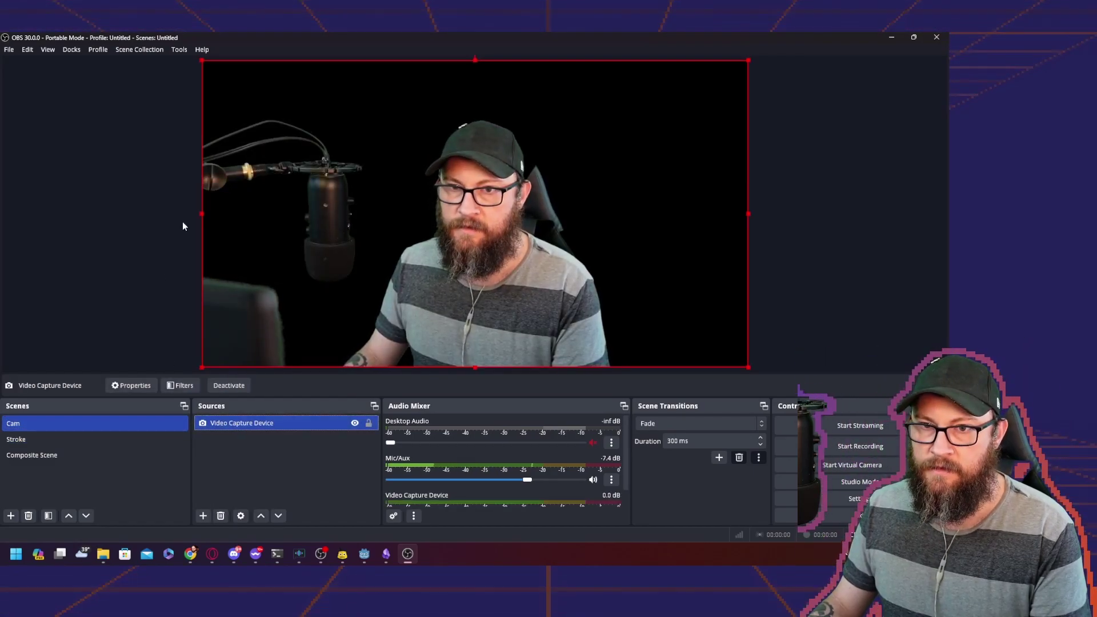
mouse_move(199, 213)
left_mouse_down()
mouse_move(232, 216)
mouse_move(203, 223)
left_mouse_up()
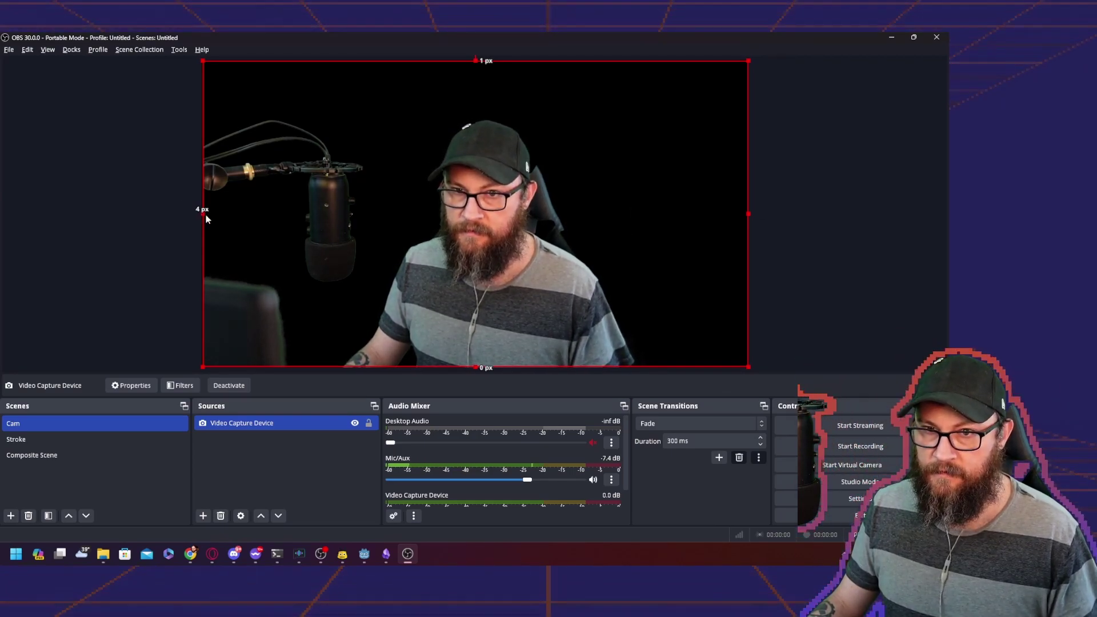
left_click_drag(203, 213, 283, 212)
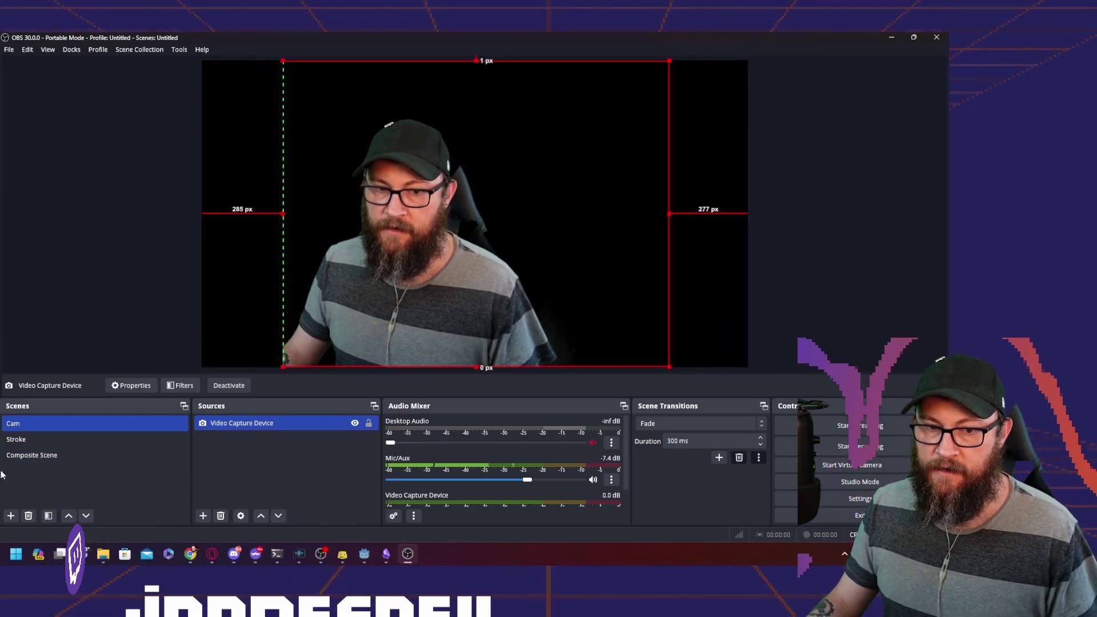
left_click(29, 455)
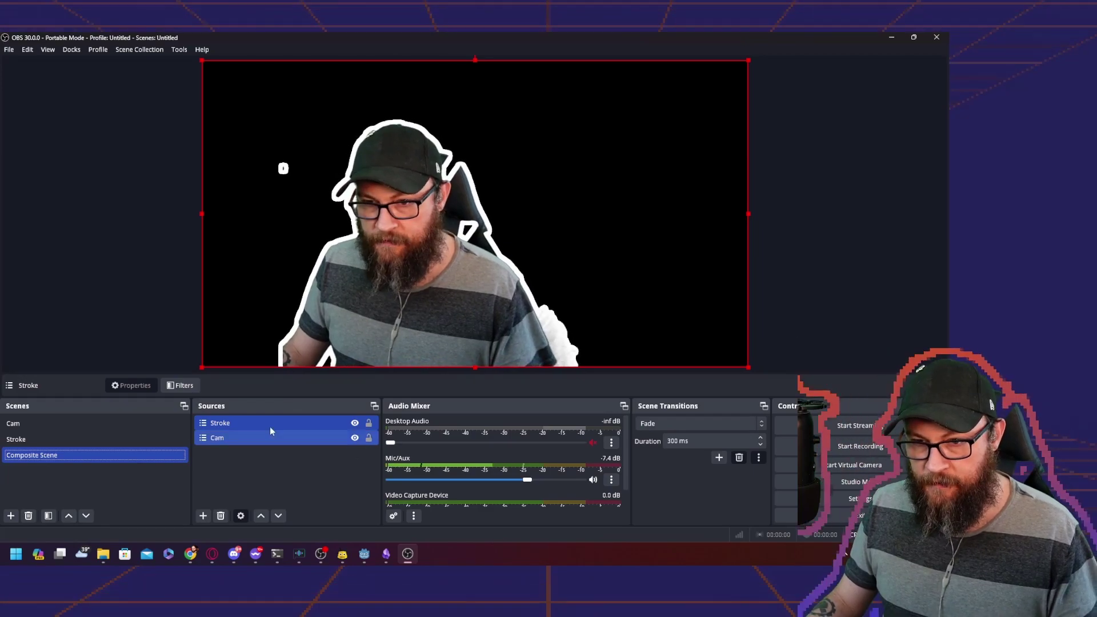
Select Stroke Source in the Stroke scene and bring up the Mic/Aux options menu
left_click(218, 438, "ctrl")
left_click(22, 439)
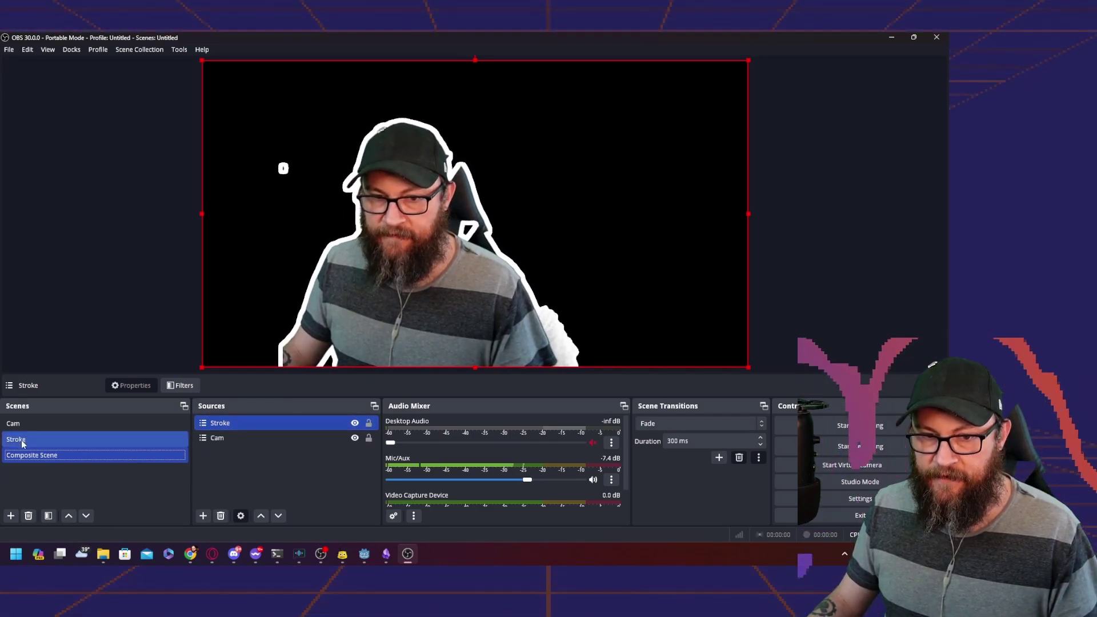
left_click(264, 423)
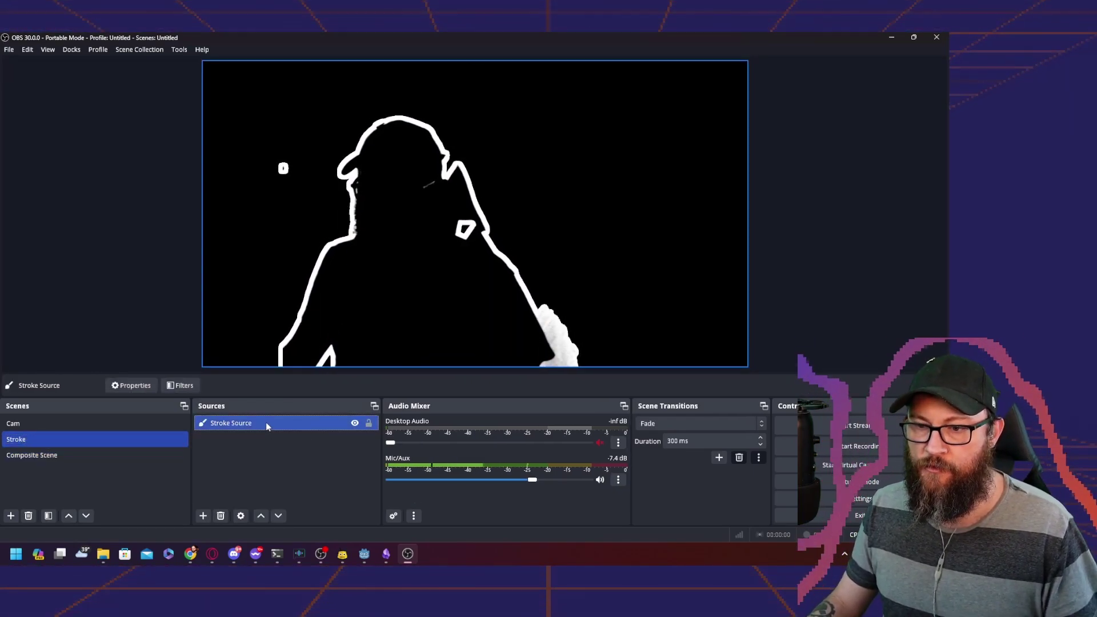
left_click(621, 482)
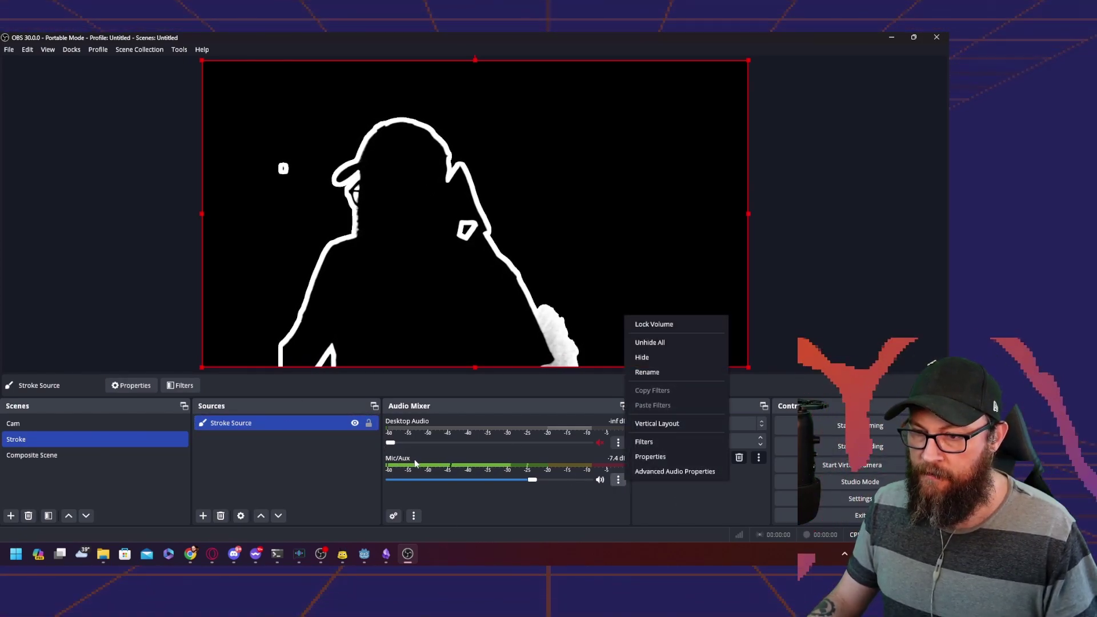
Add an Audio Move filter to Mic/Aux in Setting mode, targeting Stroke Source's Stroke Size
left_click(644, 442)
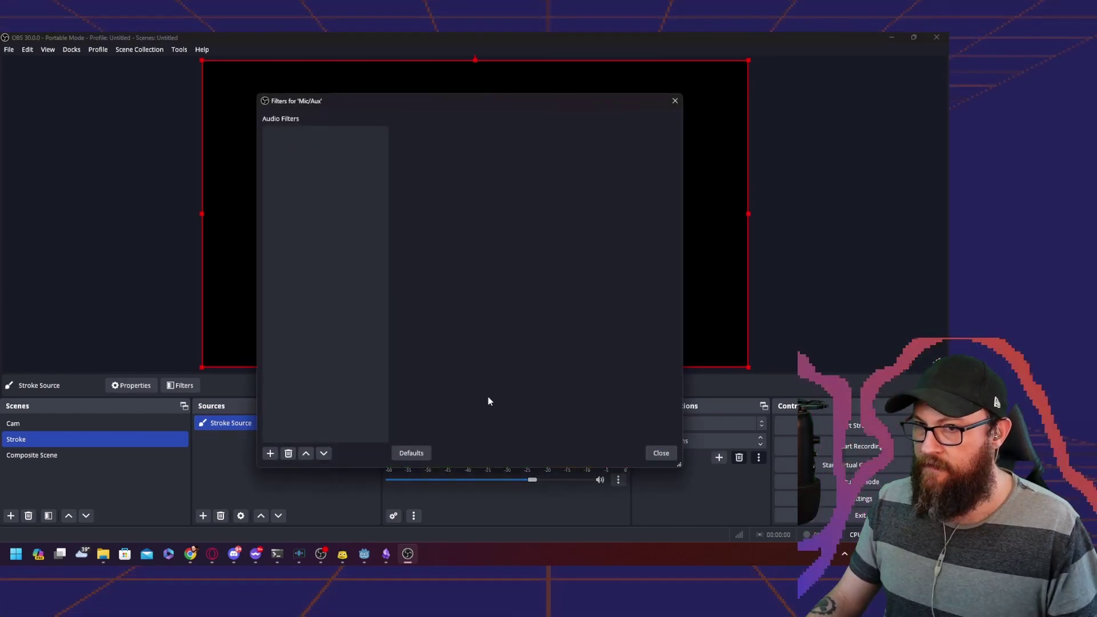
left_click(271, 453)
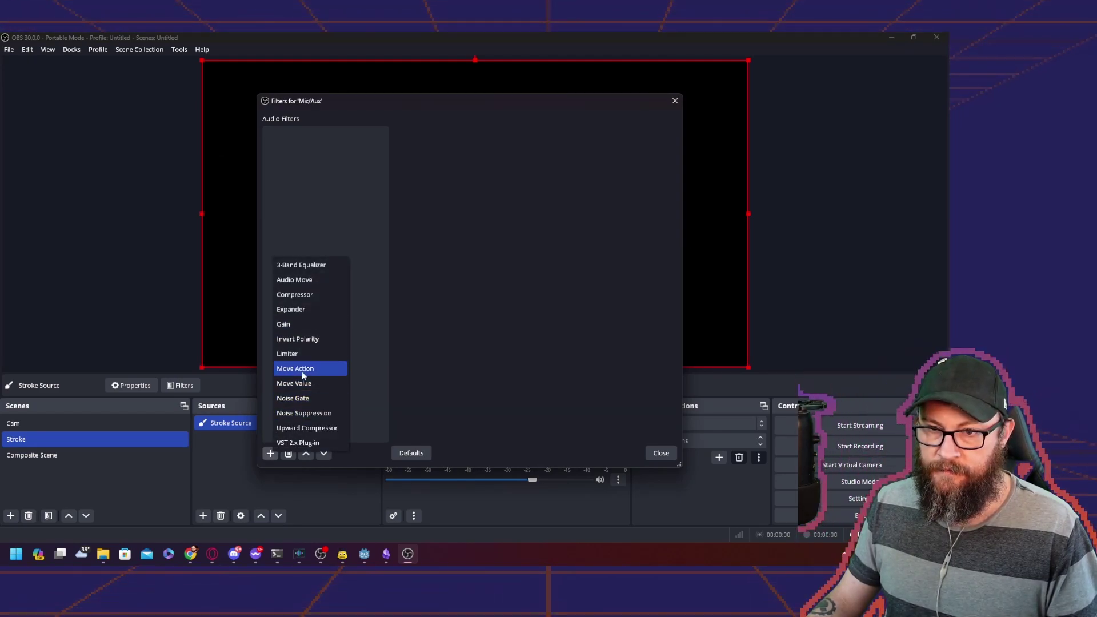
left_click(303, 280)
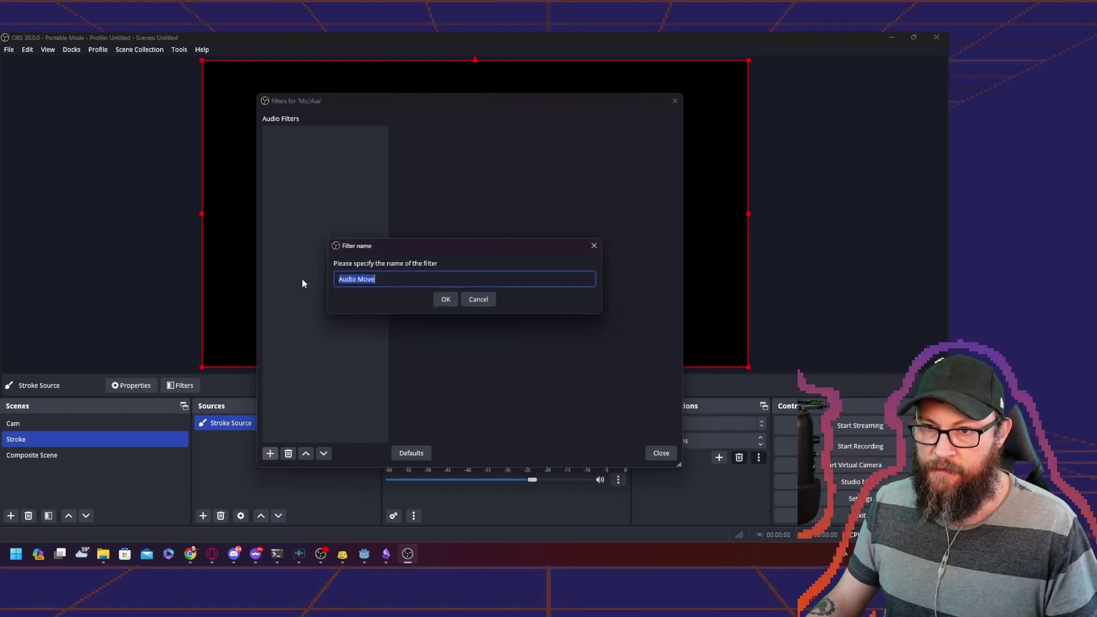
left_click(446, 299)
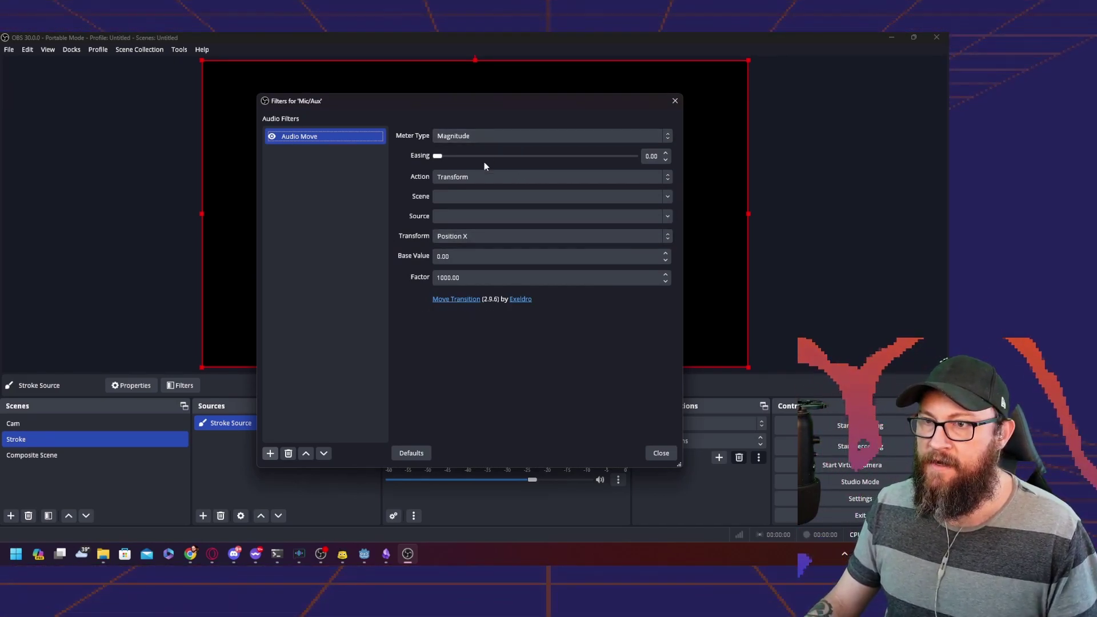
left_click(480, 177)
left_click(451, 200)
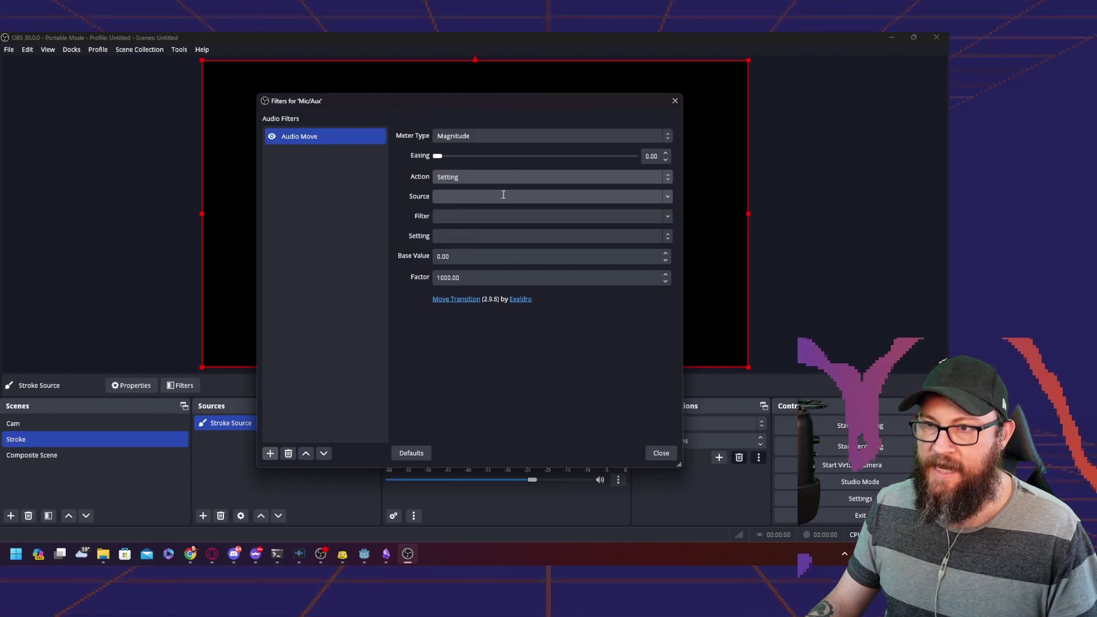
left_click(669, 197)
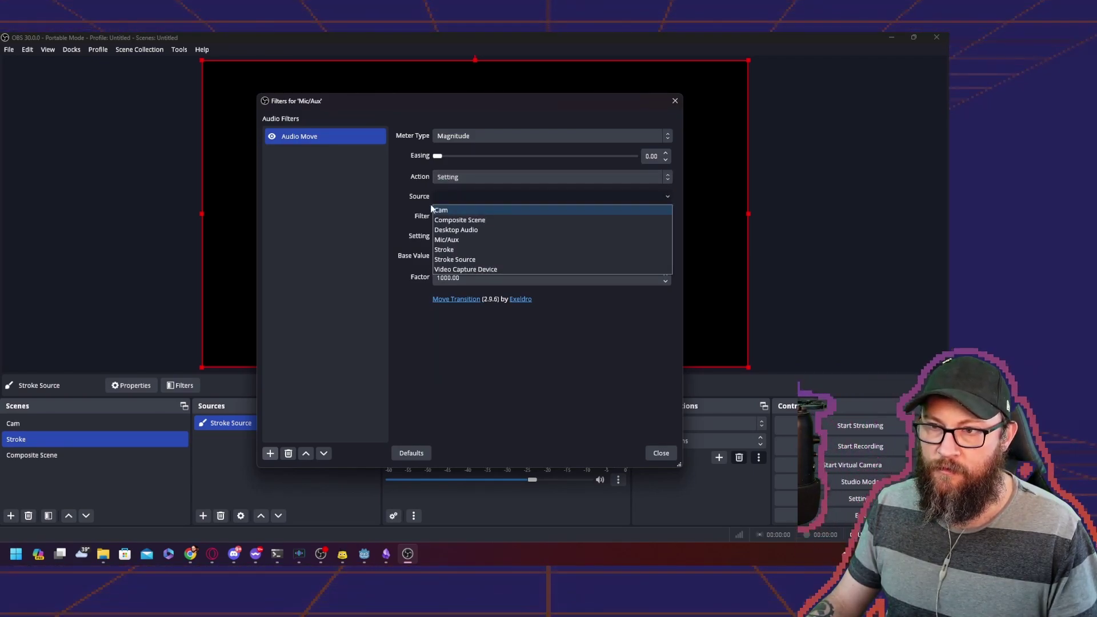
left_click(454, 261)
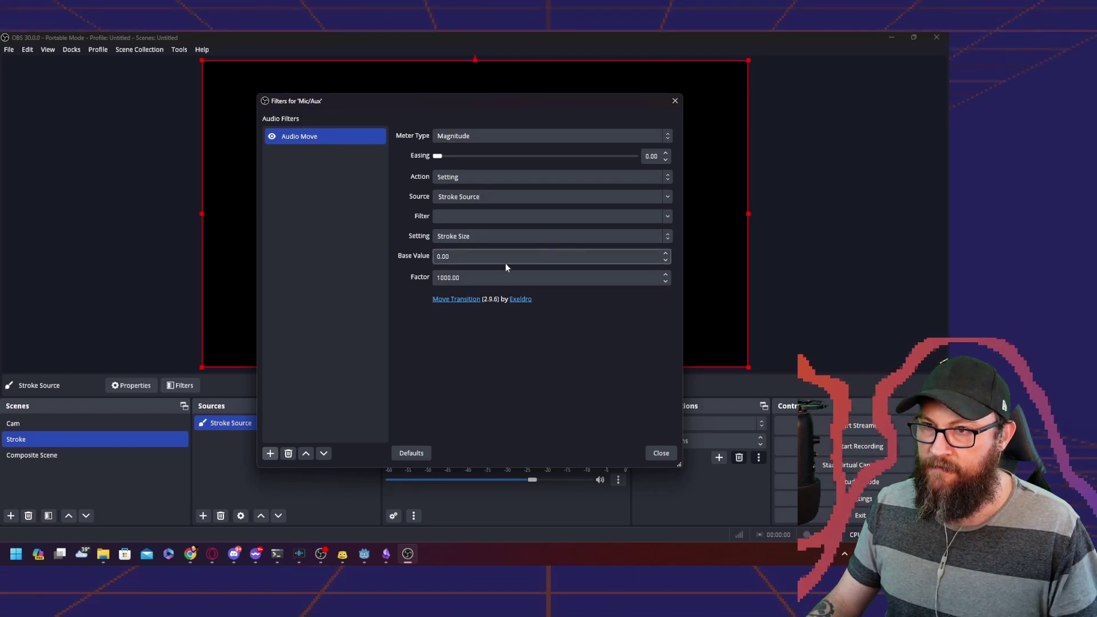
mouse_move(454, 102)
left_mouse_down()
mouse_move(704, 113)
mouse_move(667, 112)
left_mouse_up()
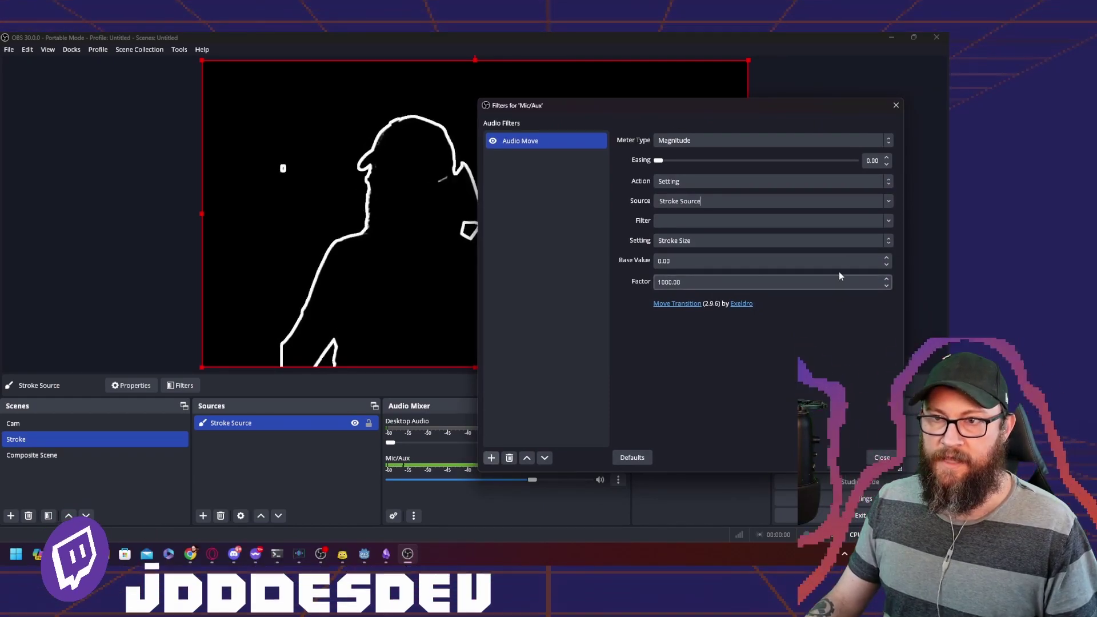
Make the Audio Move filter drive Stroke Source's Offset with a Factor of 5000
left_click(886, 243)
left_click(673, 252)
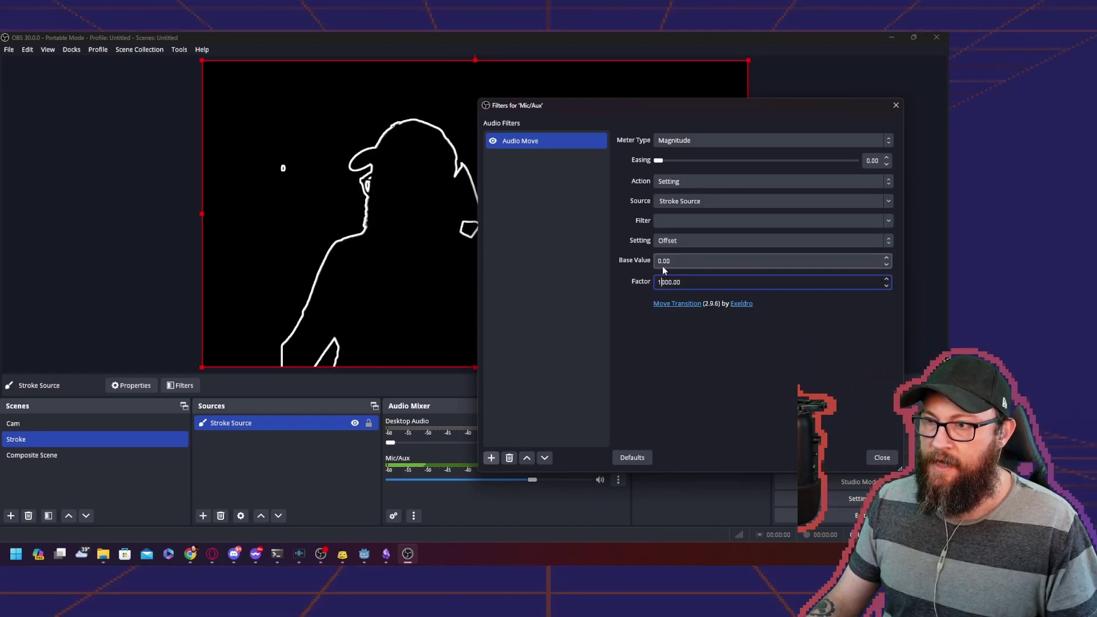
left_click(656, 282)
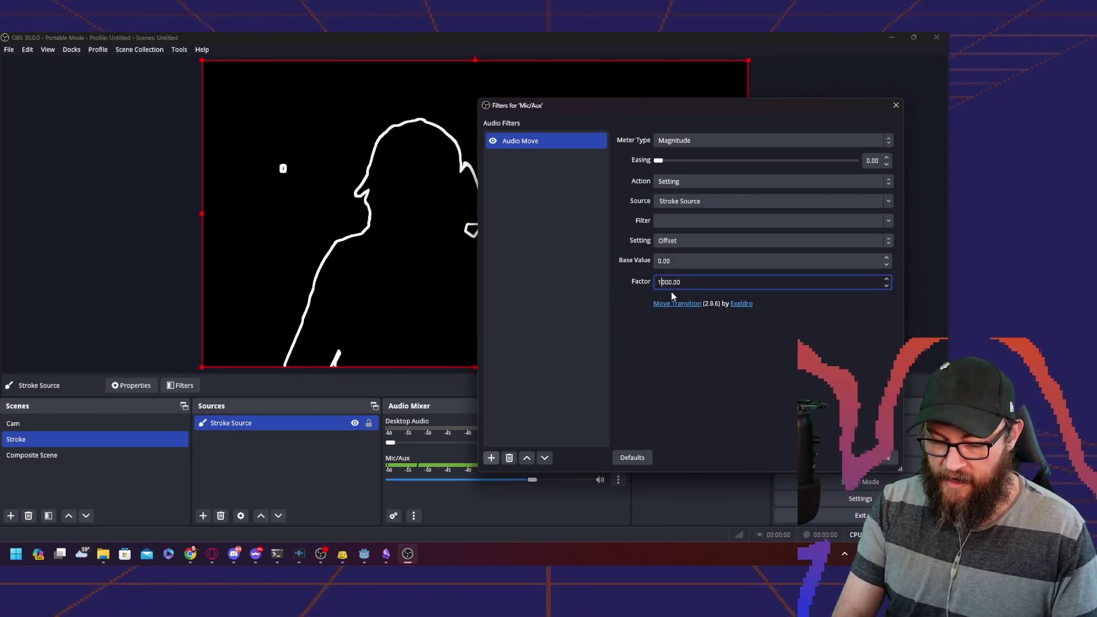
key("BackSpace")
type("5")
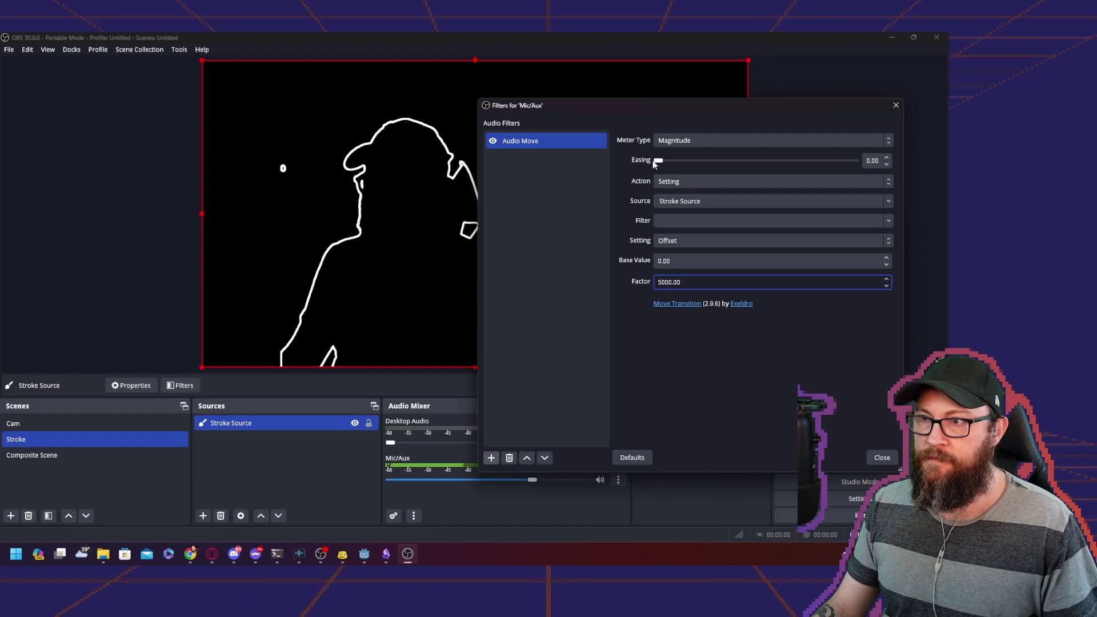
Set the easing to about 36.61 and the meter type to Input Peak True
left_click_drag(658, 161, 739, 163)
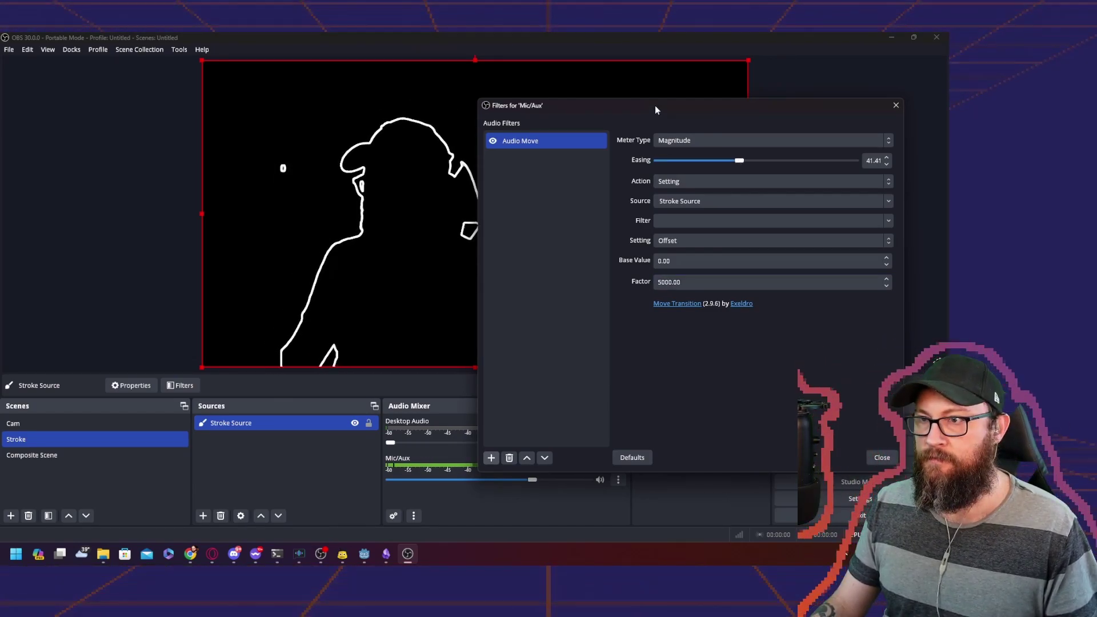
left_click_drag(639, 107, 719, 94)
left_click_drag(819, 146, 812, 147)
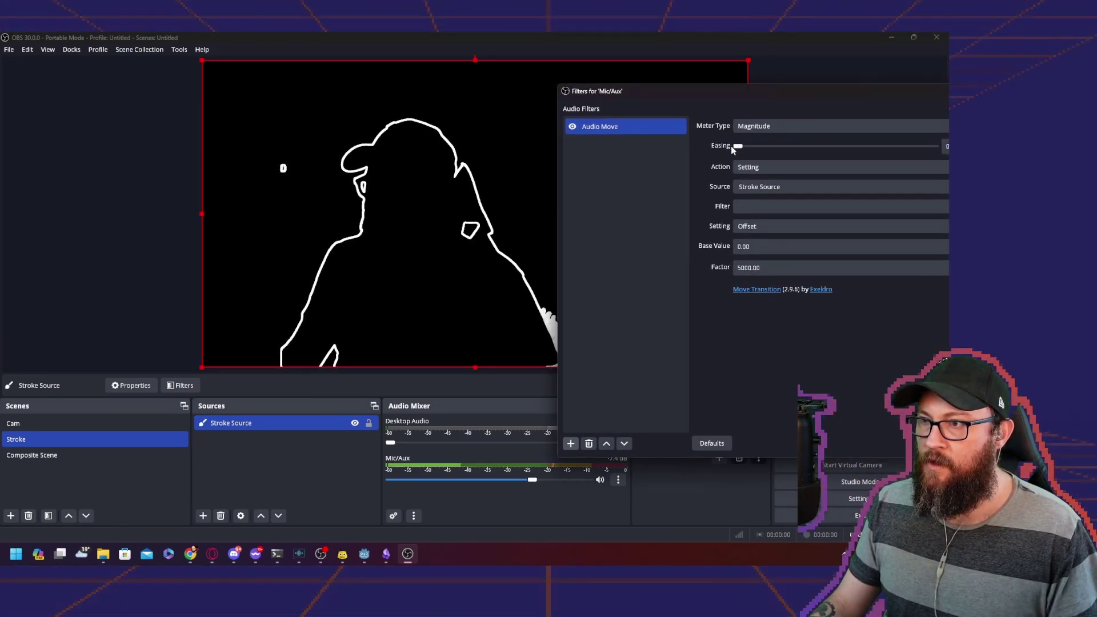
mouse_move(732, 146)
left_mouse_down()
mouse_move(709, 146)
mouse_move(893, 138)
left_mouse_up()
left_click(810, 126)
left_click(736, 148)
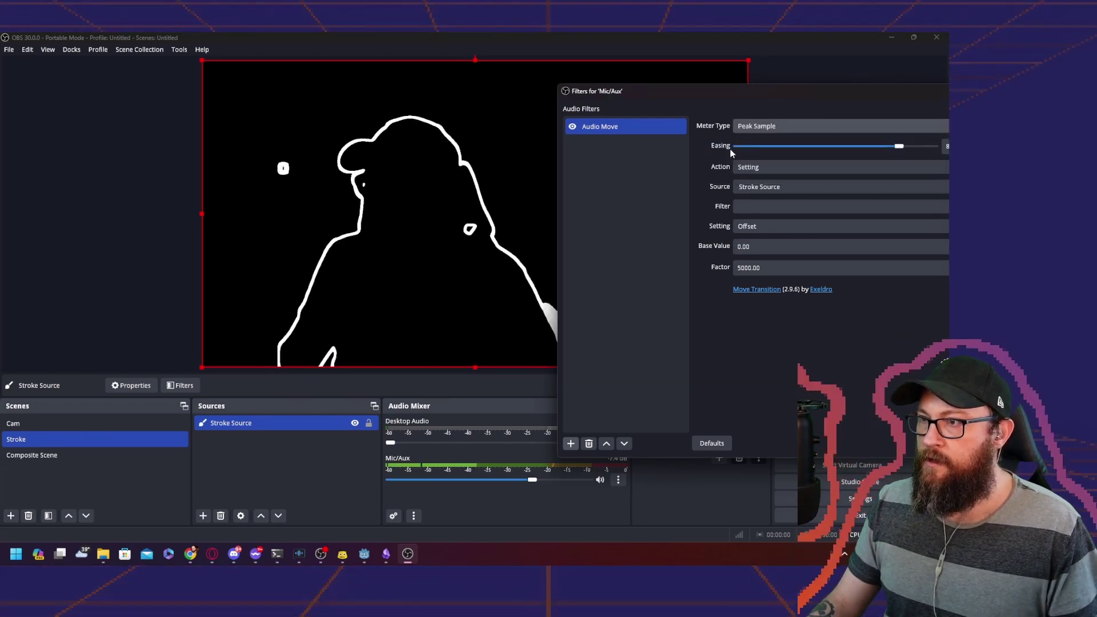
left_click(786, 126)
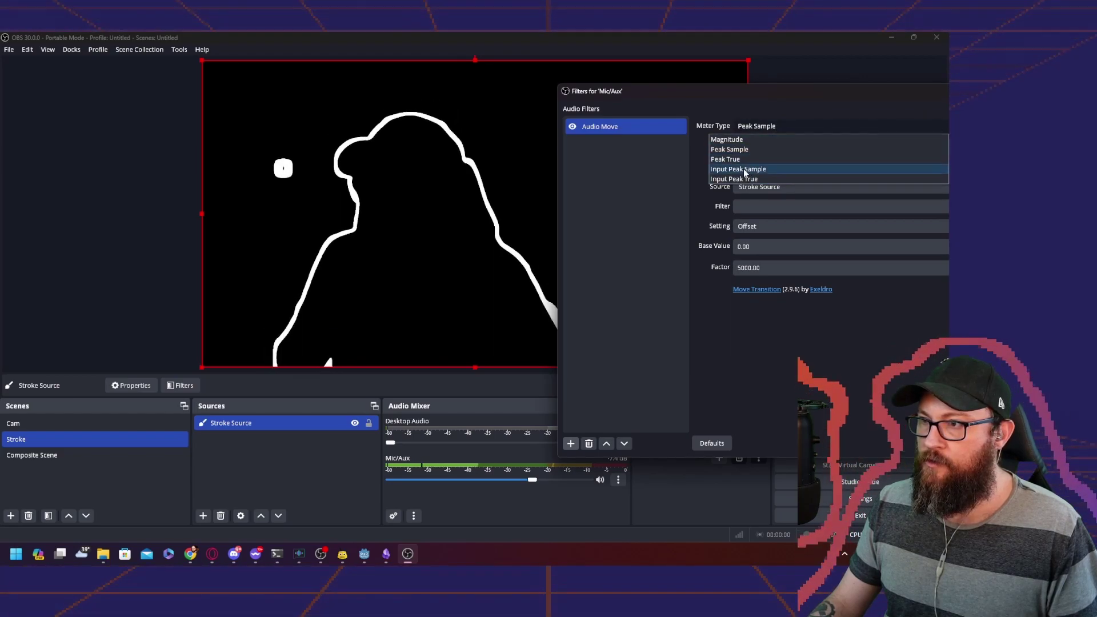
left_click(743, 178)
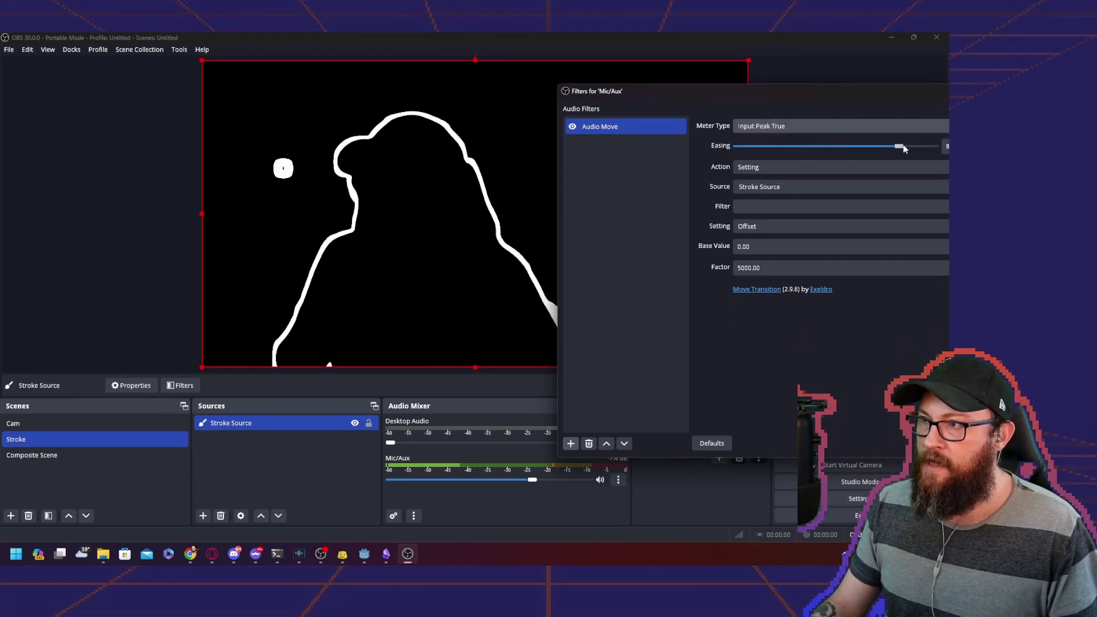
left_click_drag(903, 148, 807, 147)
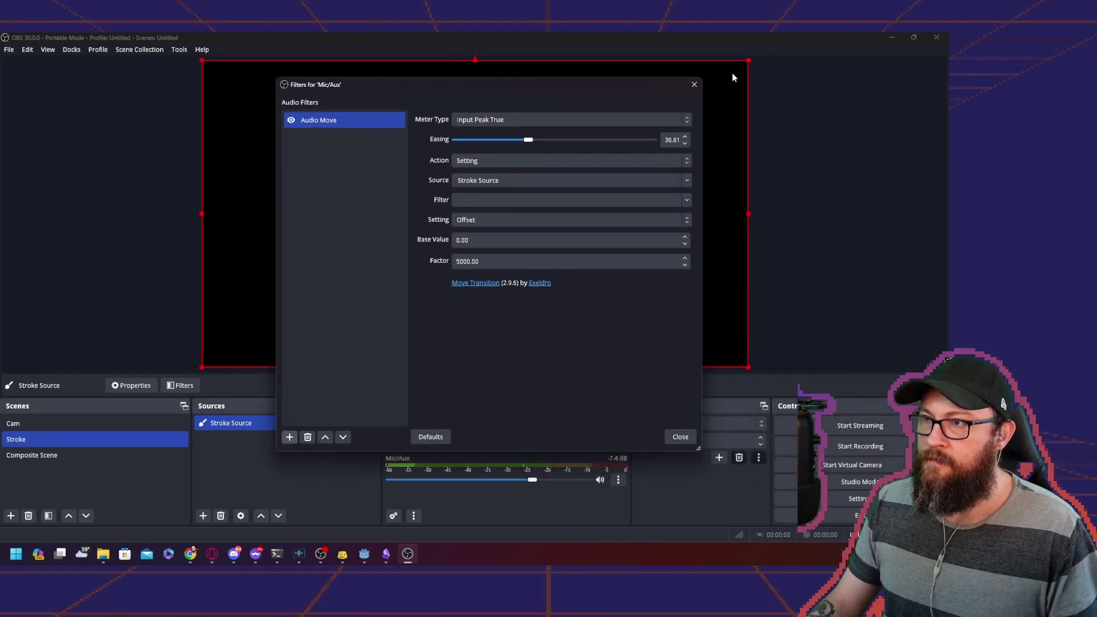
Close the Mic/Aux filters, switch to Composite Scene, and bring up the Stroke source's context menu
left_click(685, 440)
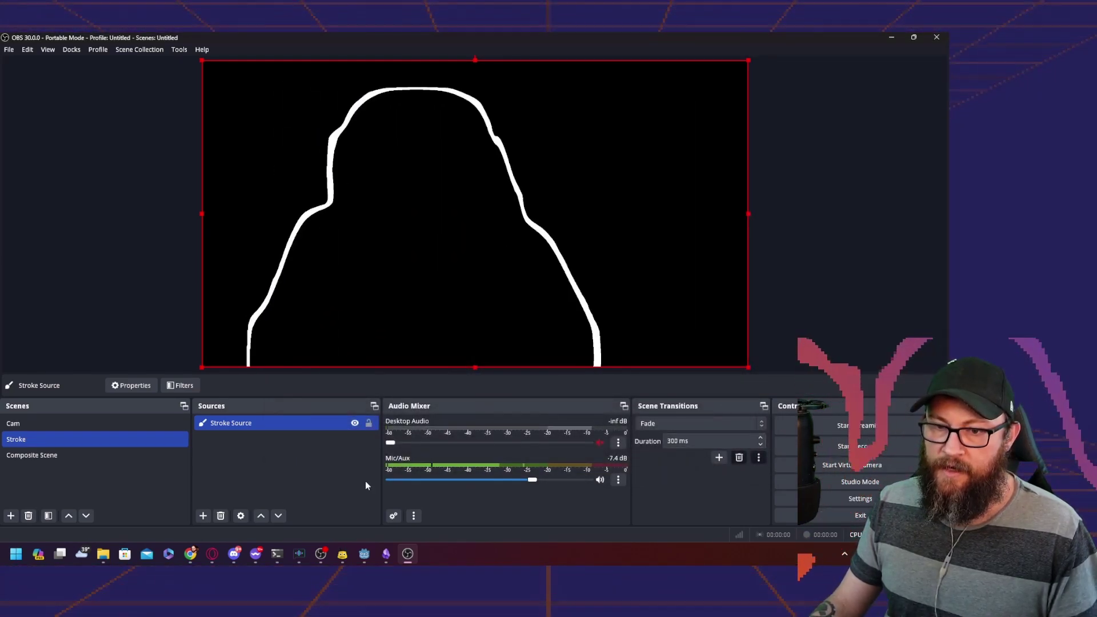
left_click(35, 458)
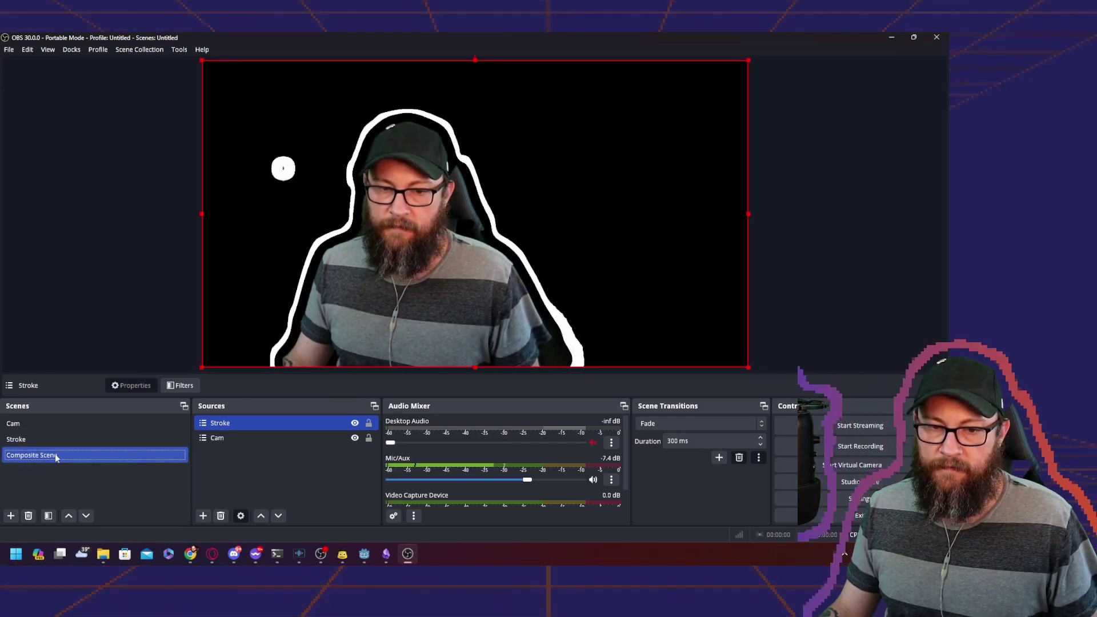
left_click(199, 440, "ctrl")
left_click(215, 425)
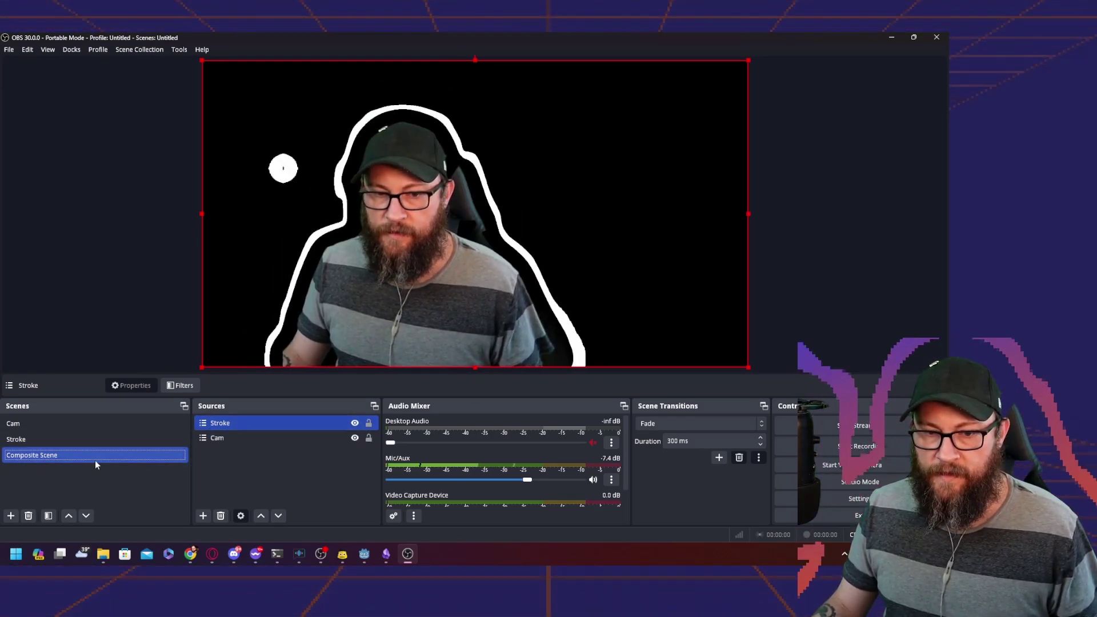
right_click(216, 424)
Add a Composite Blur filter to the Stroke source
left_click(240, 401)
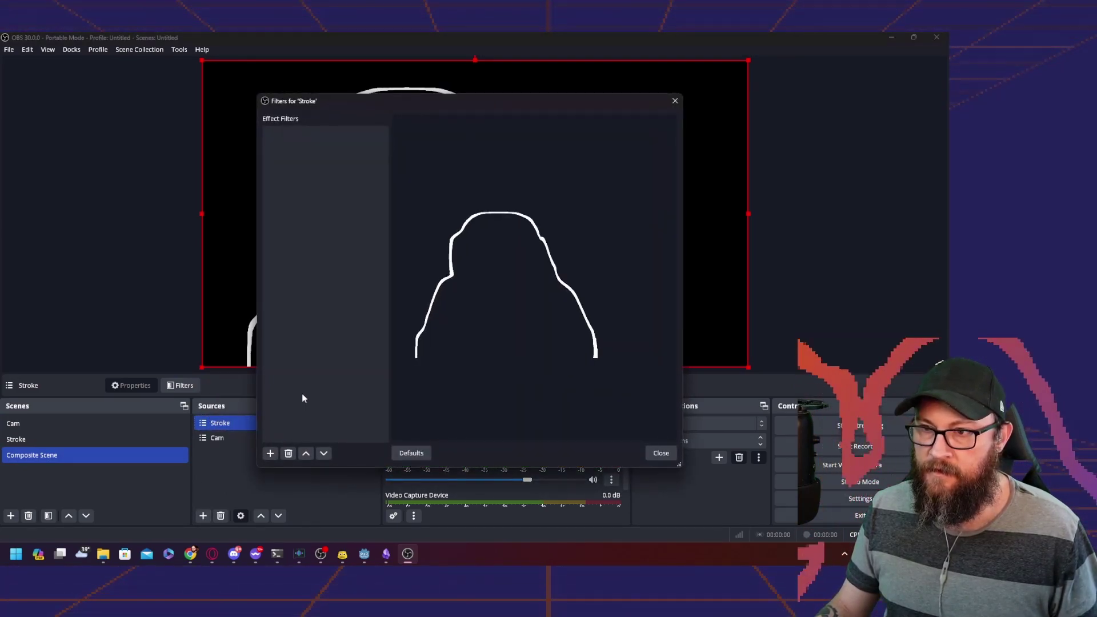
left_click(271, 454)
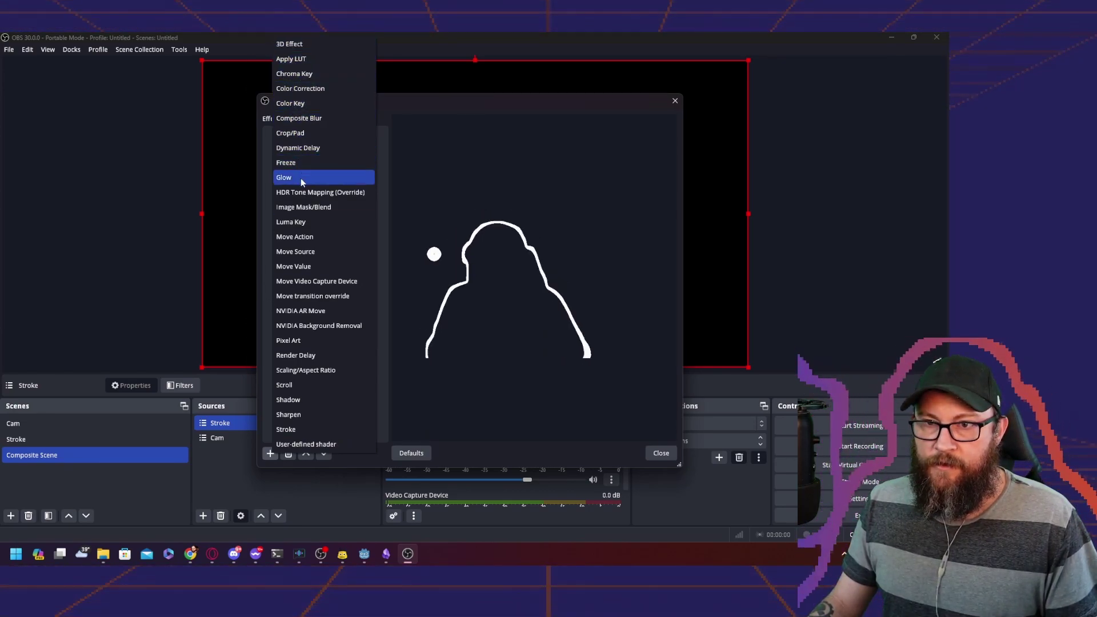
left_click(299, 118)
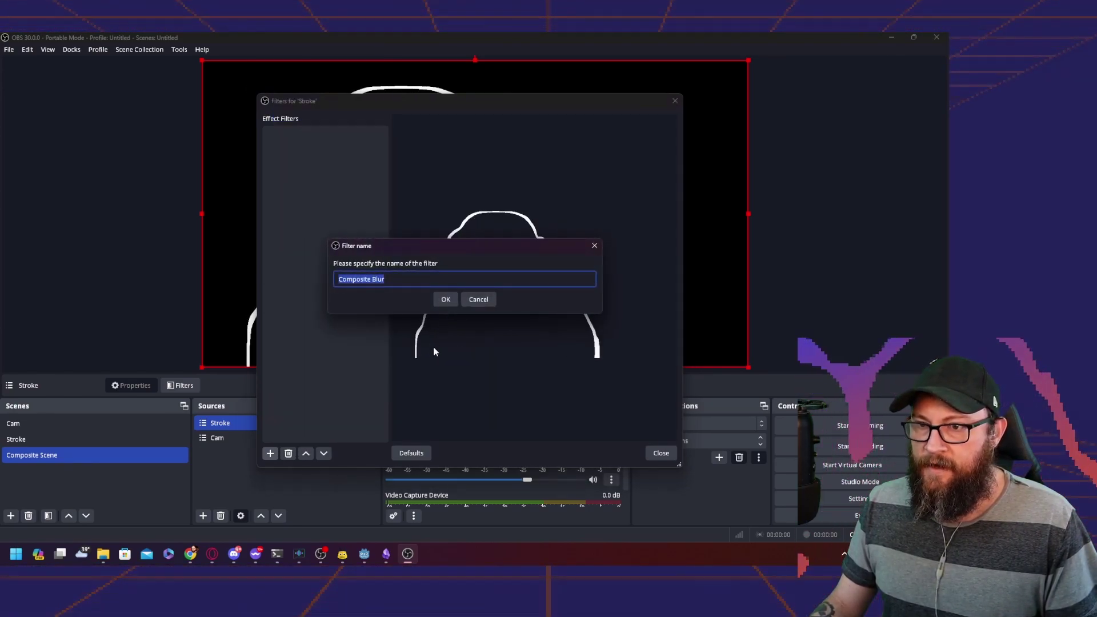
left_click(446, 299)
Set the blur to Pixelate with Triangle pixelate type at pixel size 27.10
left_click(591, 246)
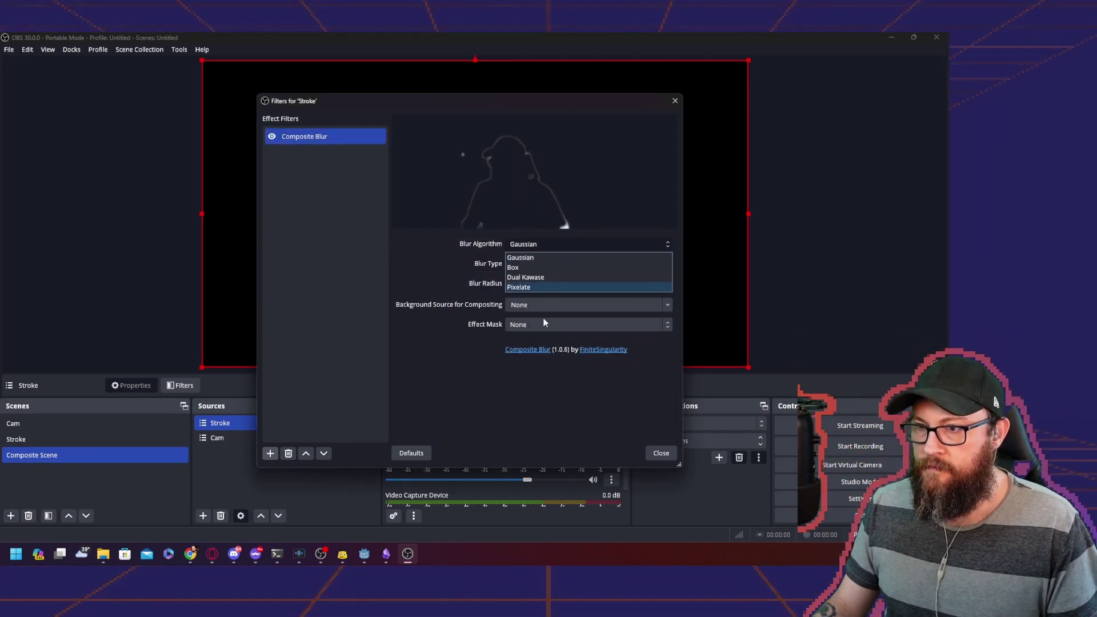
left_click(543, 287)
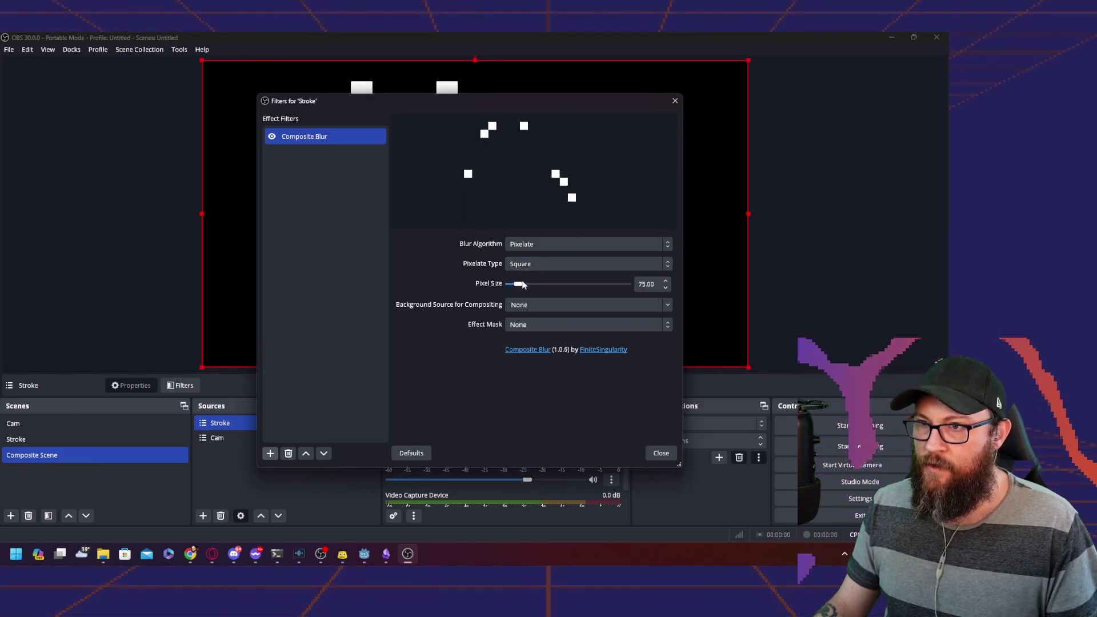
left_click(565, 263)
left_click(535, 284)
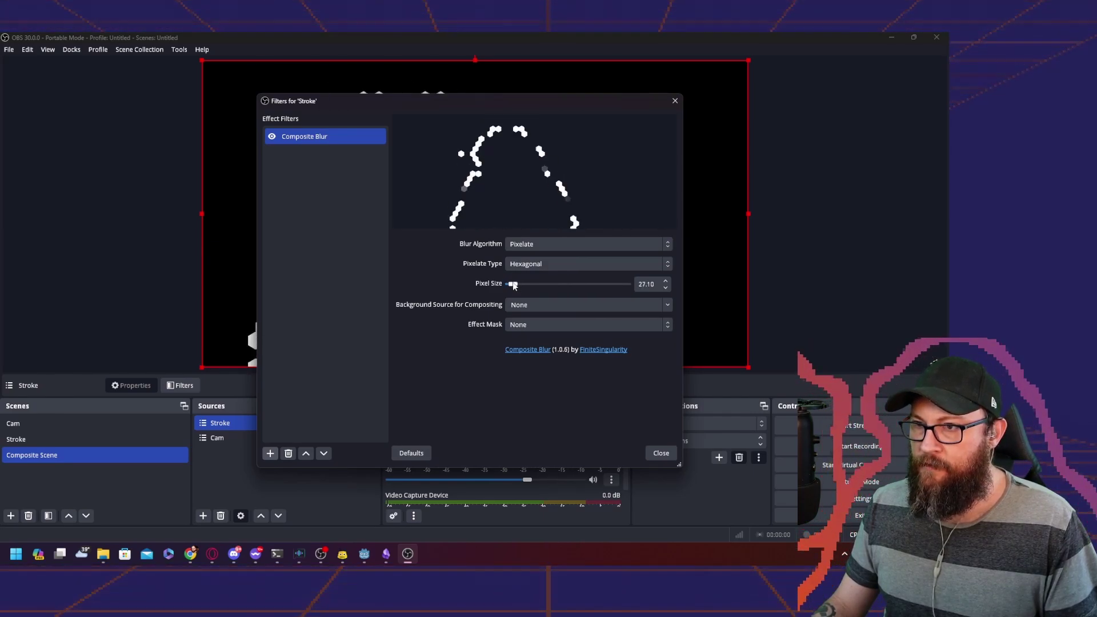
left_click(537, 264)
left_click(537, 297)
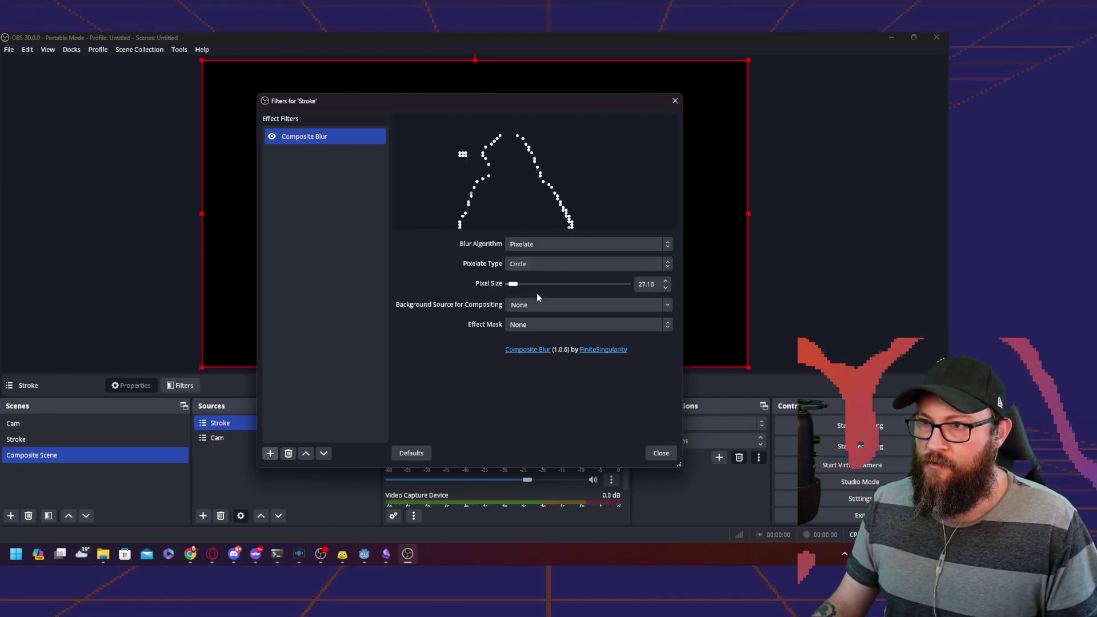
left_click(553, 261)
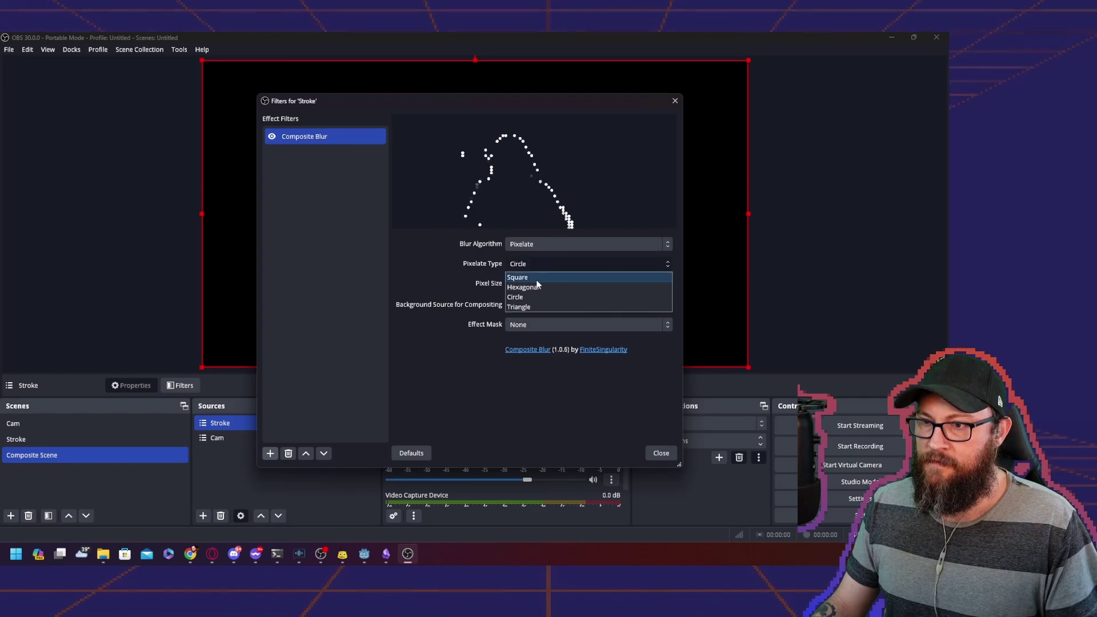
left_click(533, 305)
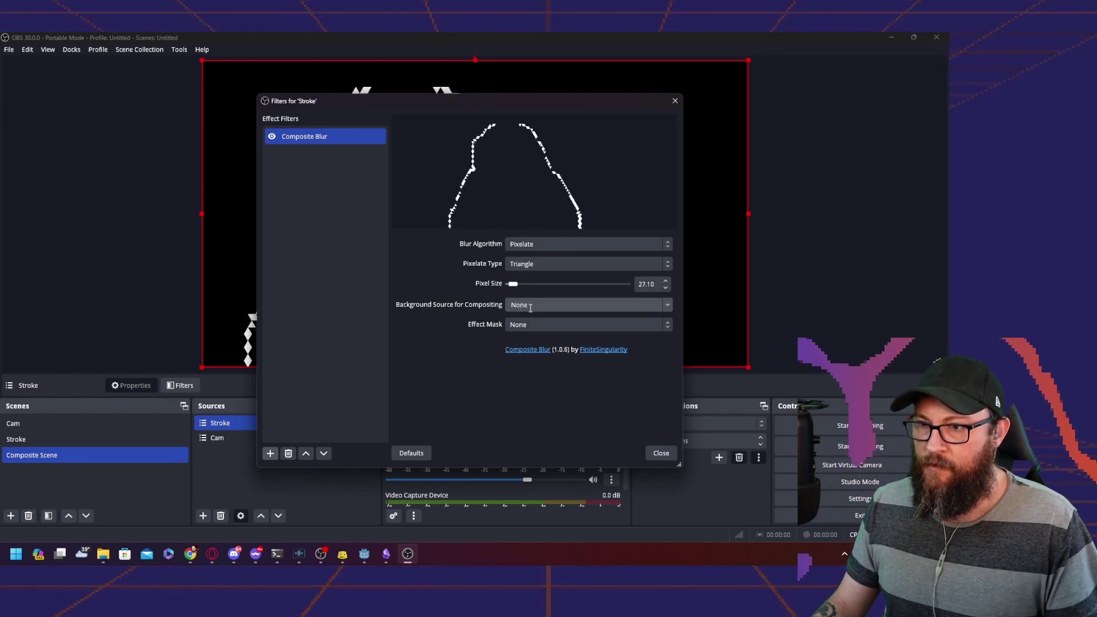